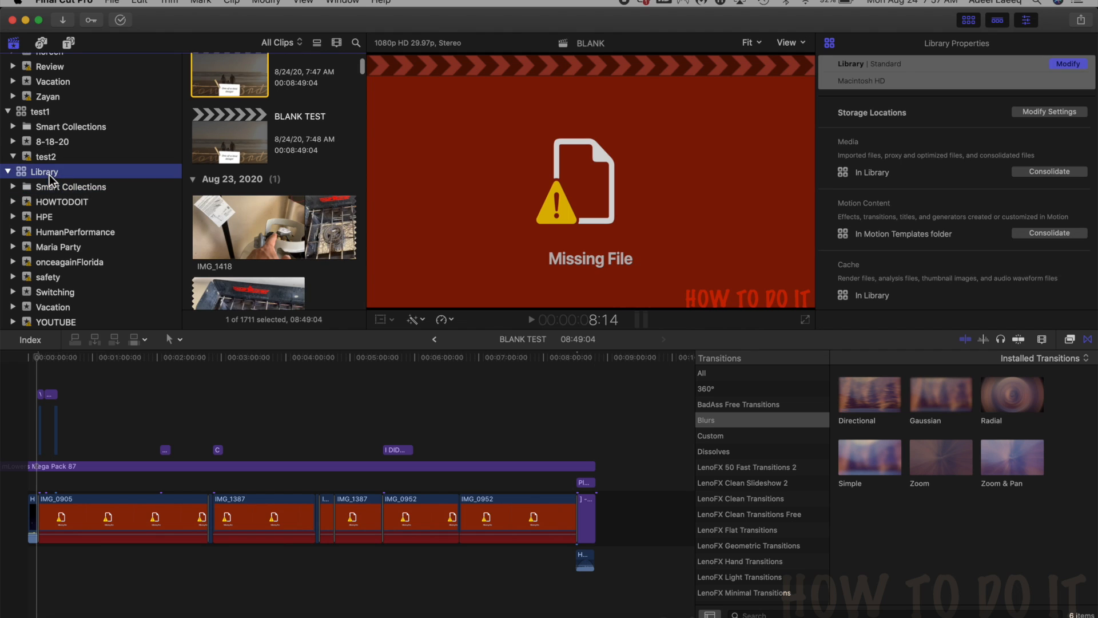
Create a new project named tutorial3 in the YOUTUBE event, keeping the 1080p HD, 1920x1080, 24p settings
{"action": "left_click", "coordinate": [109, 5]}
{"action": "mouse_move", "coordinate": [200, 17]}
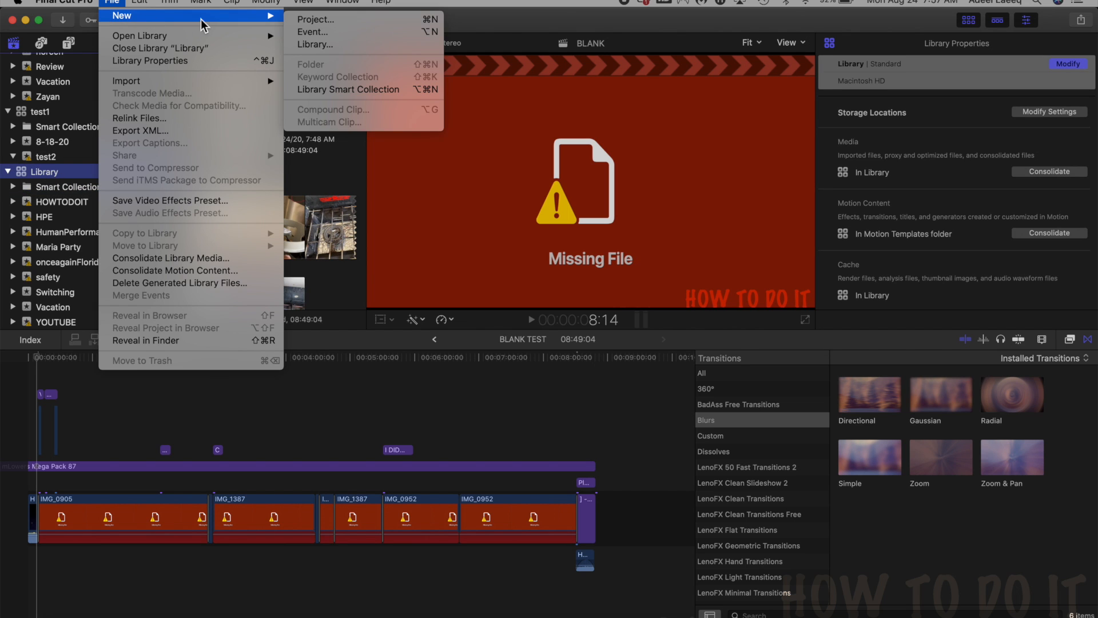
{"action": "left_click", "coordinate": [324, 21]}
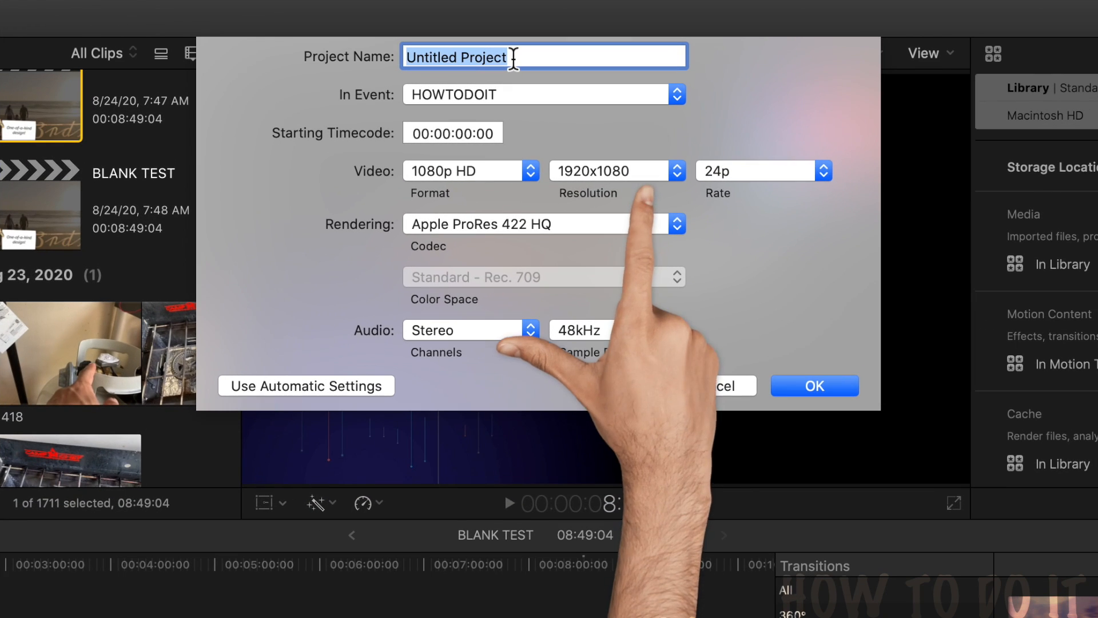
{"action": "type", "text": "tutor"}
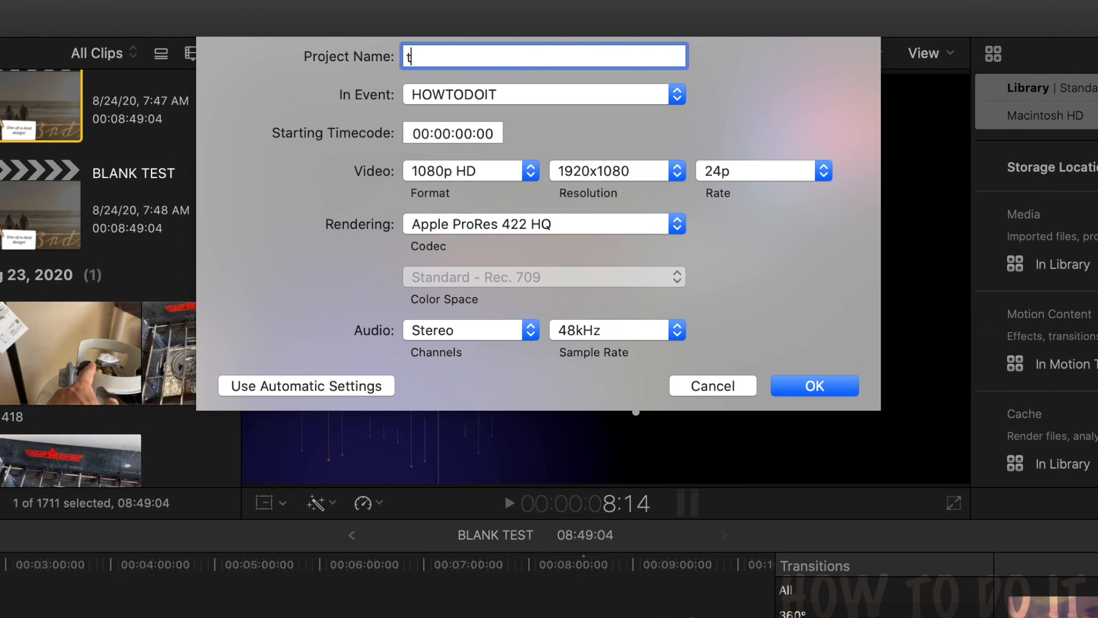
{"action": "type", "text": "ial3"}
{"action": "left_click", "coordinate": [449, 98]}
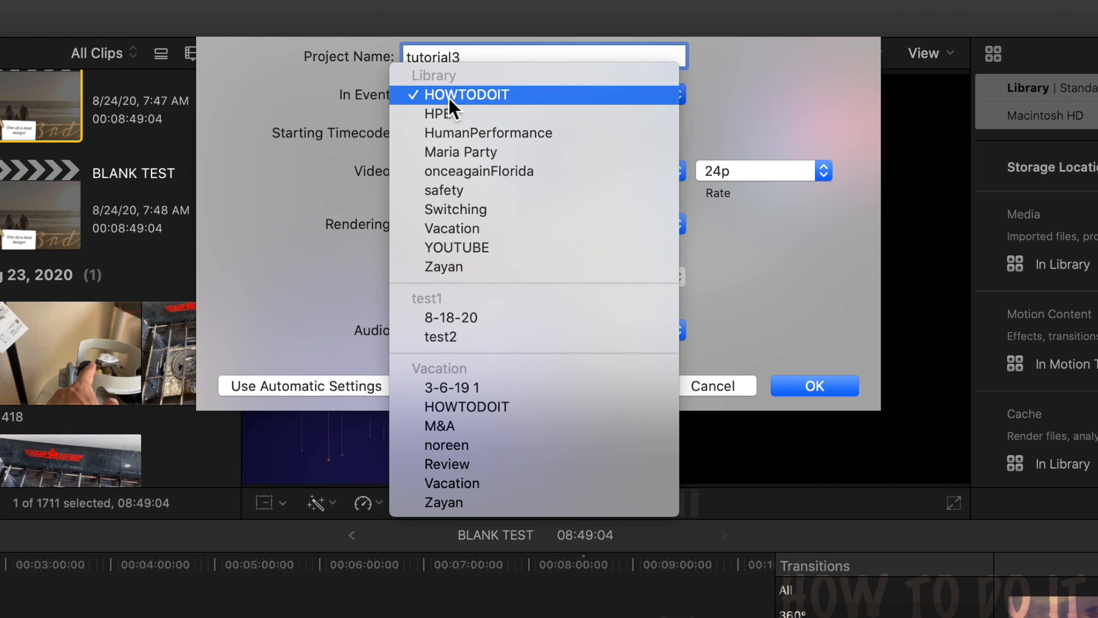
{"action": "left_click", "coordinate": [471, 247]}
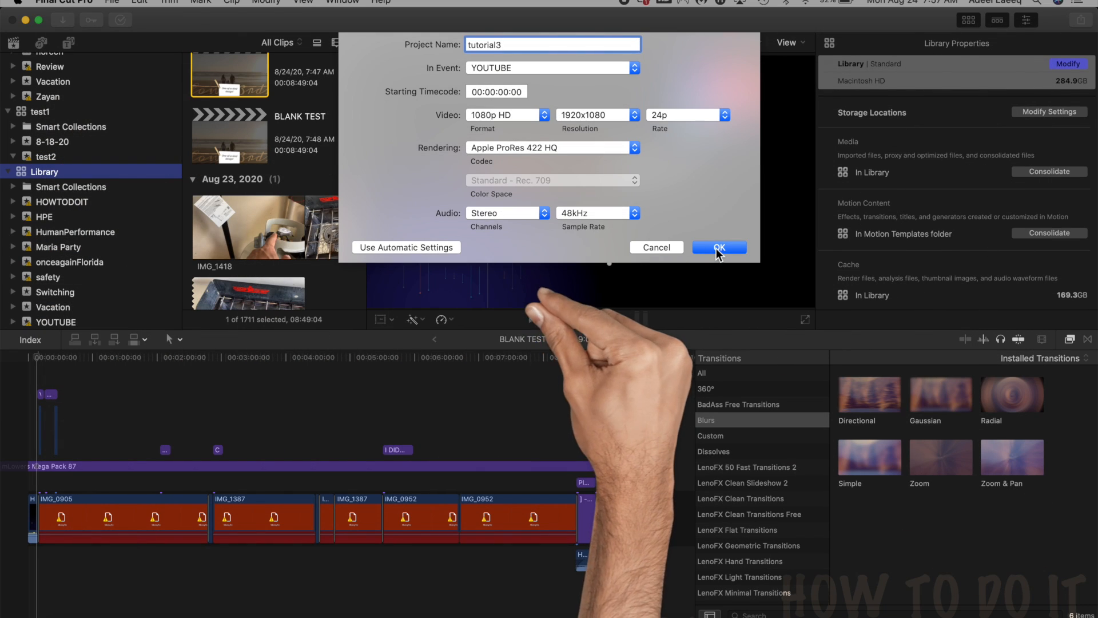
{"action": "left_click", "coordinate": [718, 248]}
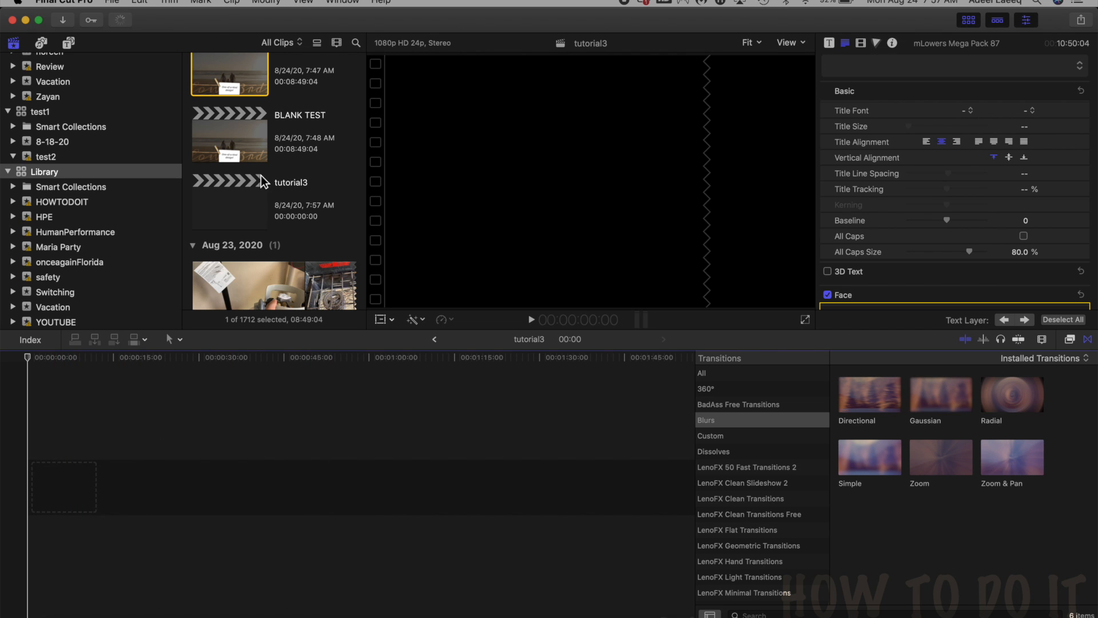
Open the tutorial3 project from the YOUTUBE event and add IMG_1426.MOV from Downloads to the start of its timeline
{"action": "left_click", "coordinate": [246, 215]}
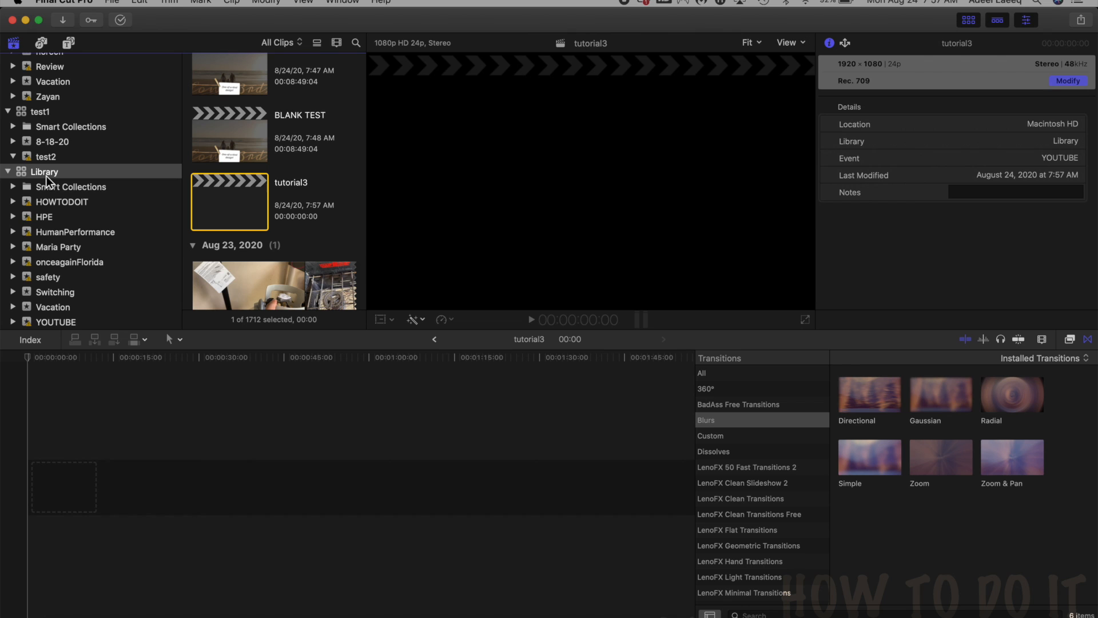
{"action": "left_click", "coordinate": [56, 323]}
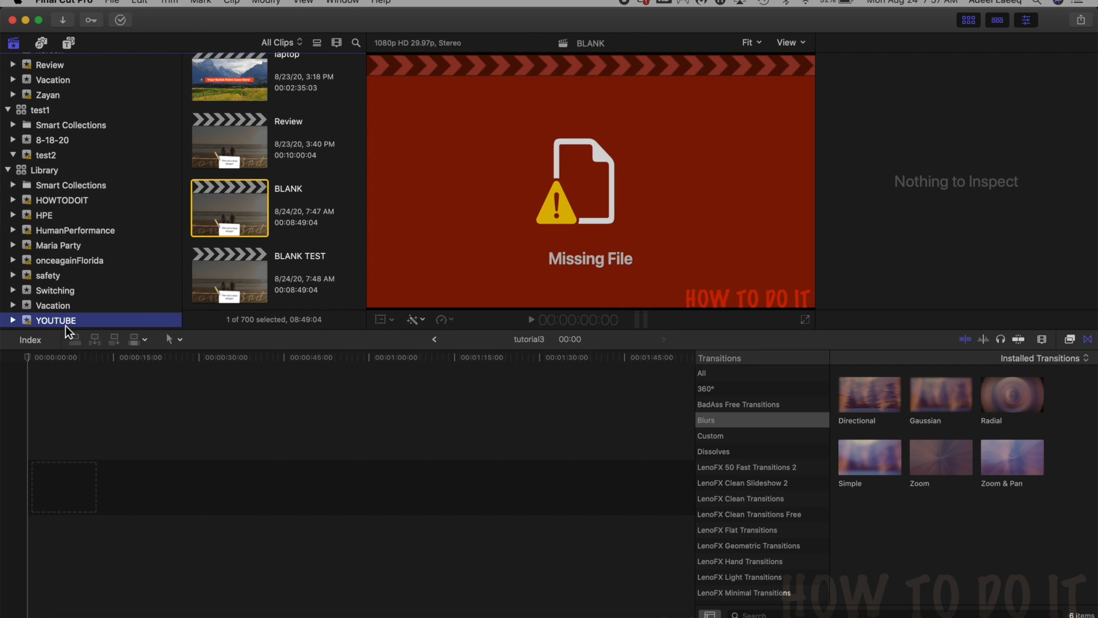
{"action": "scroll", "coordinate": [246, 247], "scroll_direction": "down", "scroll_amount": 3}
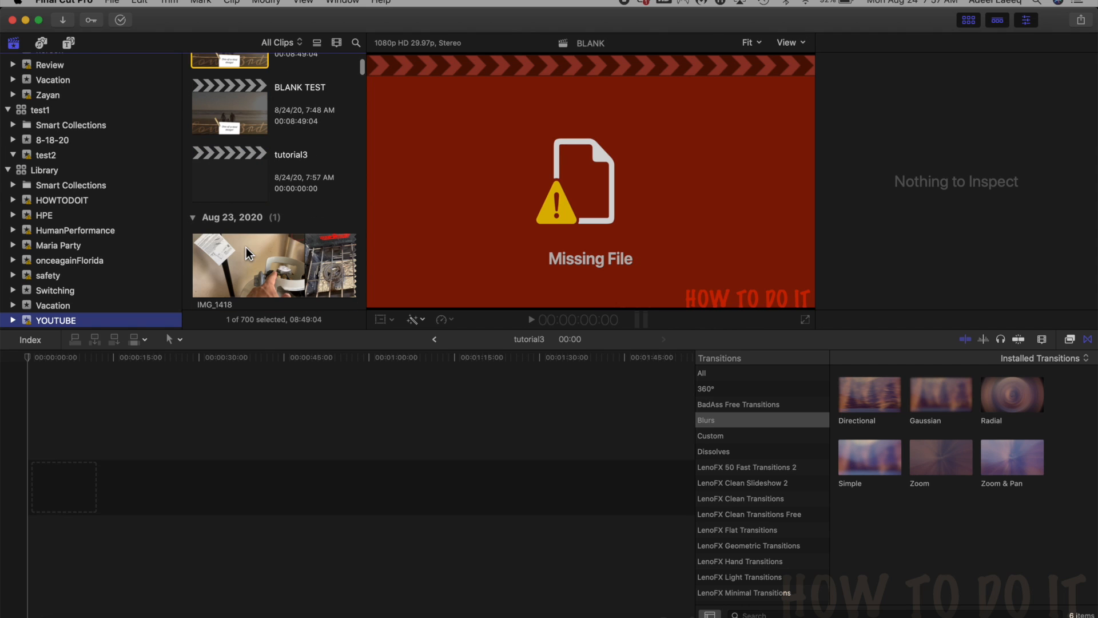
{"action": "left_click", "coordinate": [232, 177]}
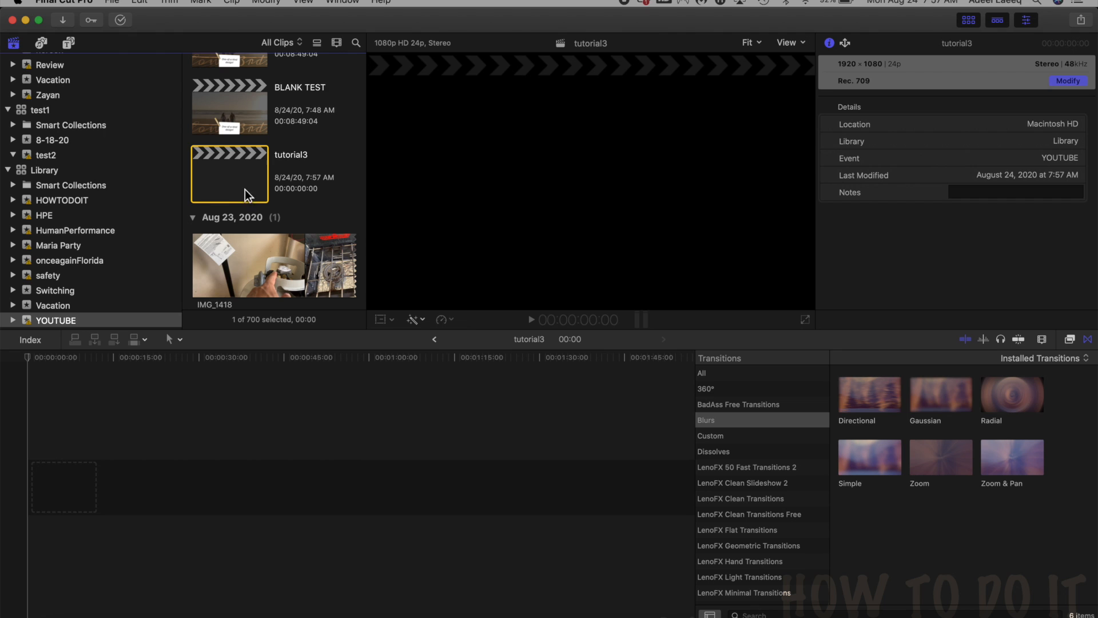
{"action": "double_click", "coordinate": [247, 182]}
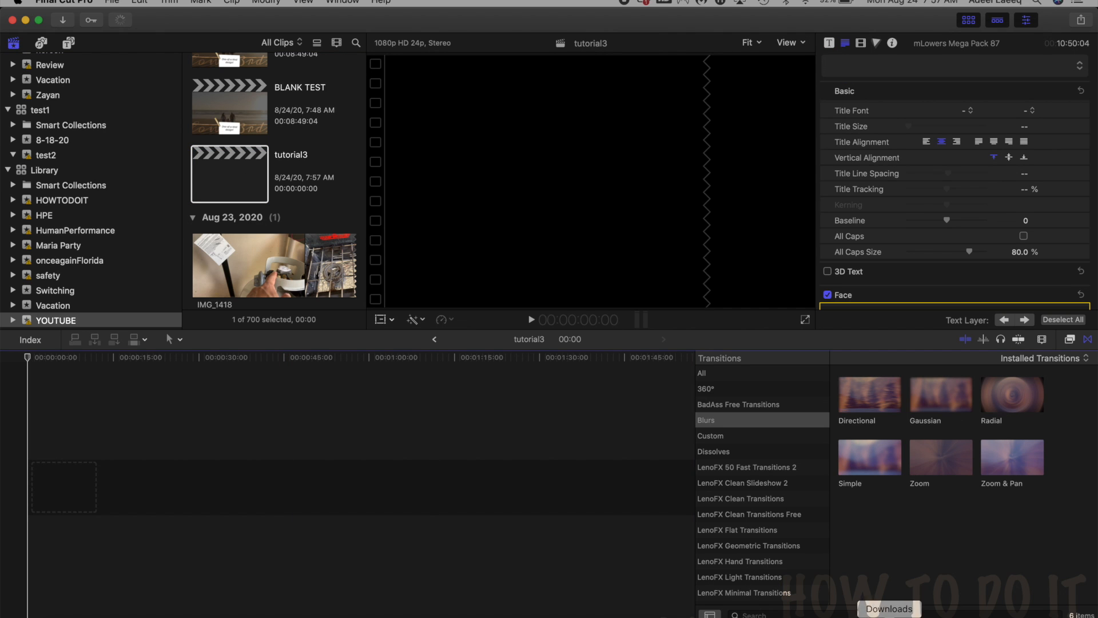
{"action": "left_click", "coordinate": [895, 600]}
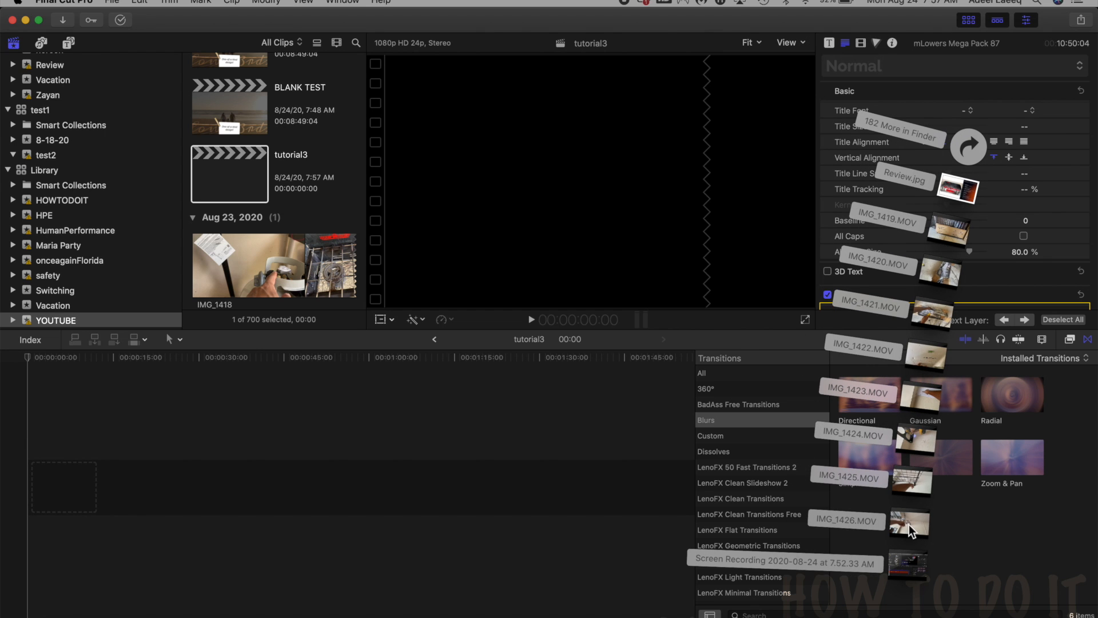
{"action": "left_click_drag", "start_coordinate": [910, 531], "coordinate": [67, 493]}
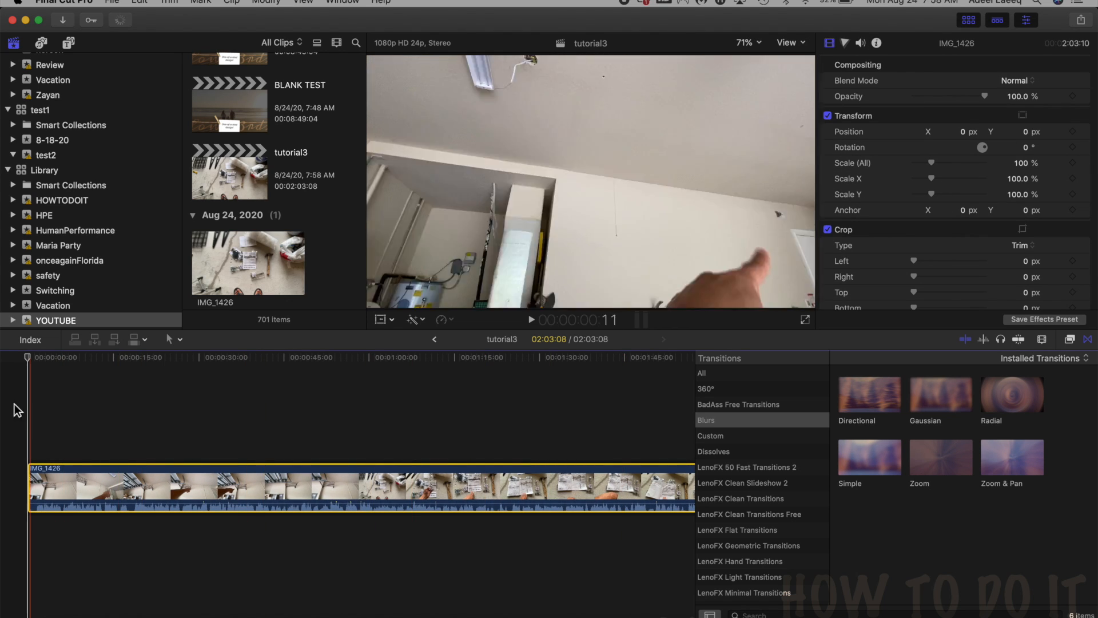
Examine the browser's library, Photos and Audio, and Titles and Generators sidebars, collapsing the Titles and Generators categories
{"action": "left_click", "coordinate": [15, 43]}
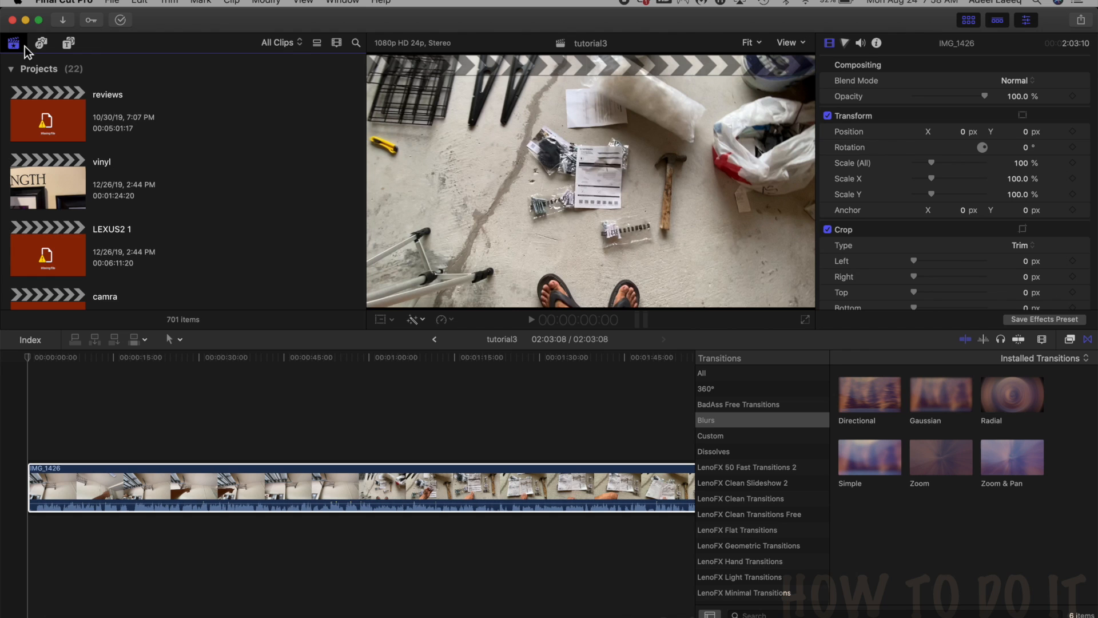
{"action": "left_click", "coordinate": [41, 43]}
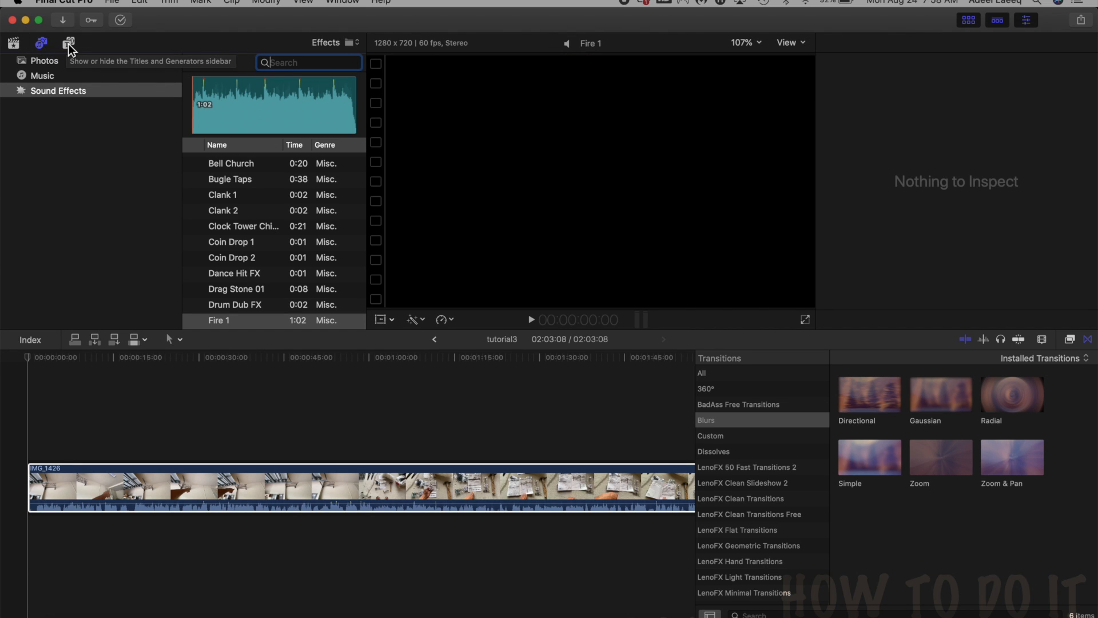
{"action": "left_click", "coordinate": [70, 45]}
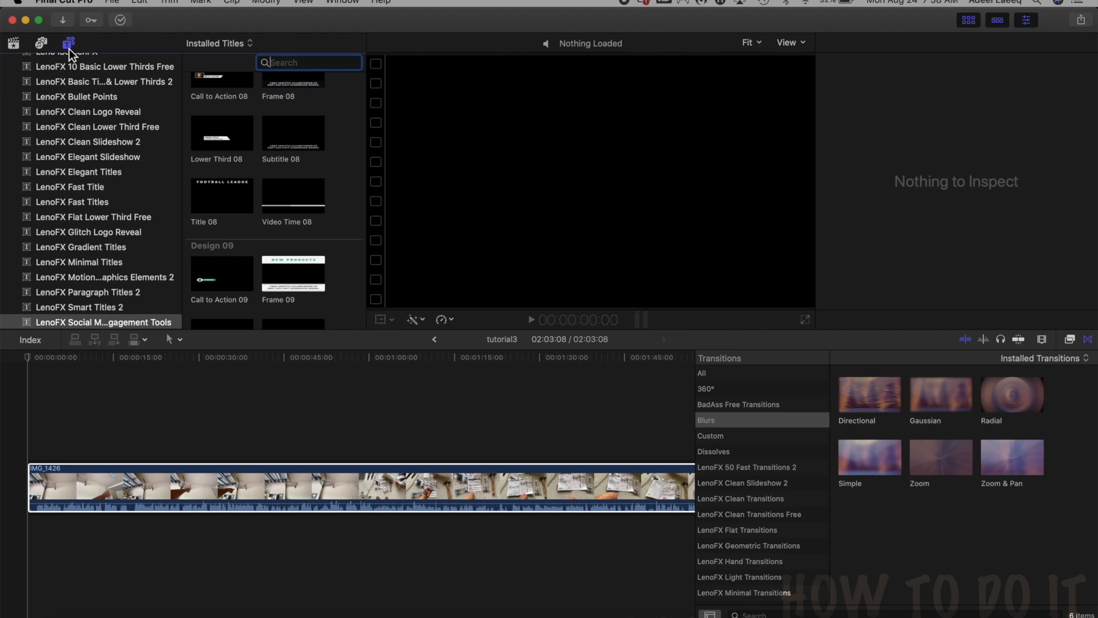
{"action": "scroll", "coordinate": [71, 199], "scroll_direction": "up", "scroll_amount": 5}
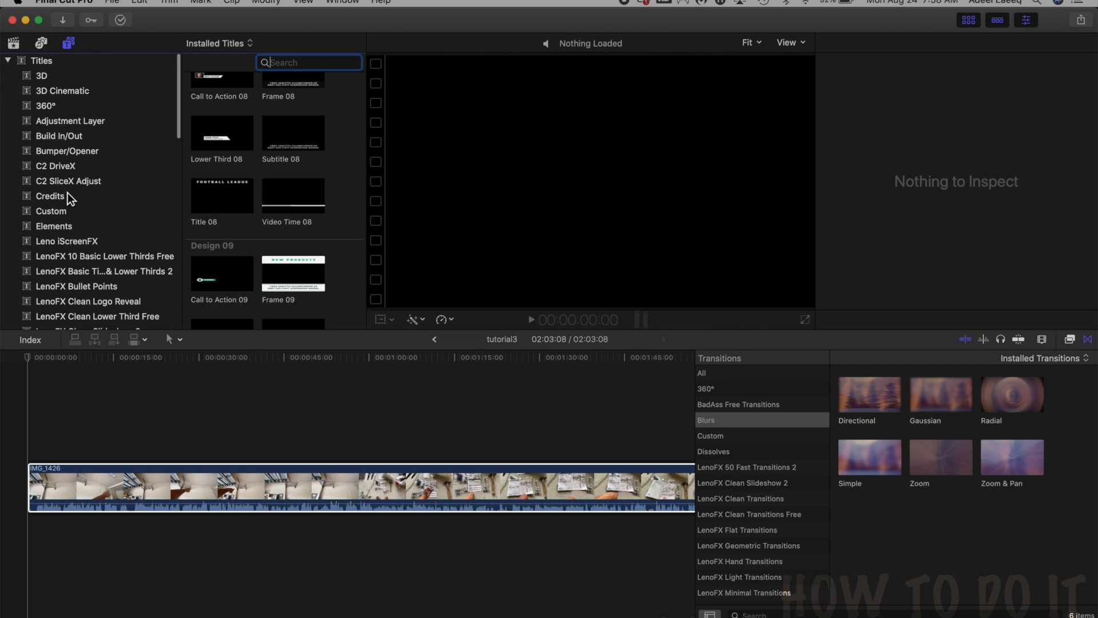
{"action": "left_click", "coordinate": [9, 61]}
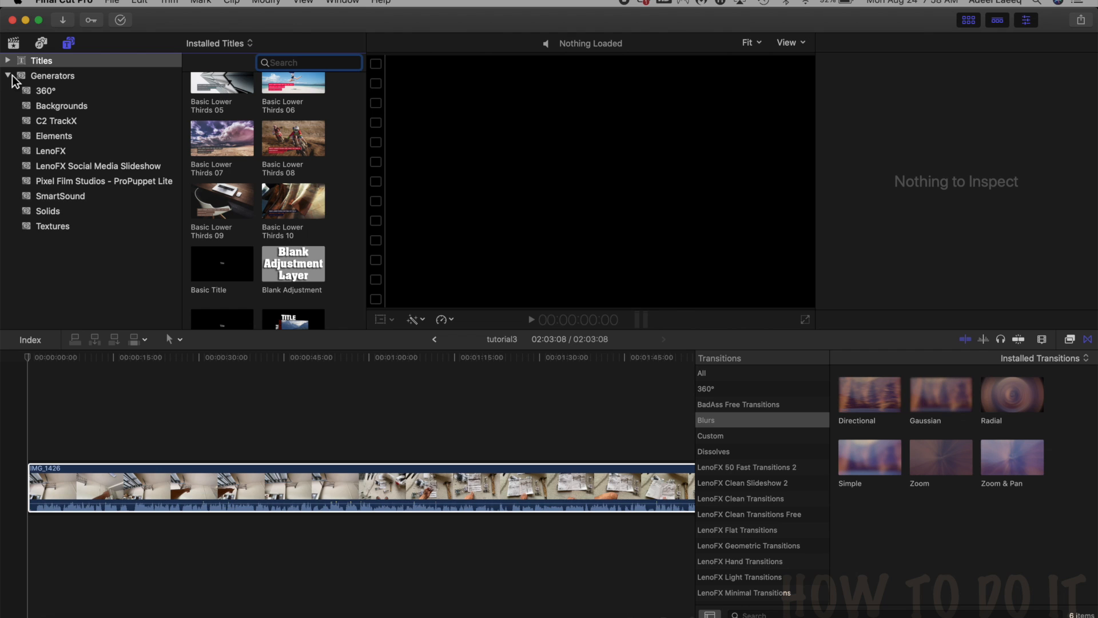
{"action": "left_click", "coordinate": [9, 76]}
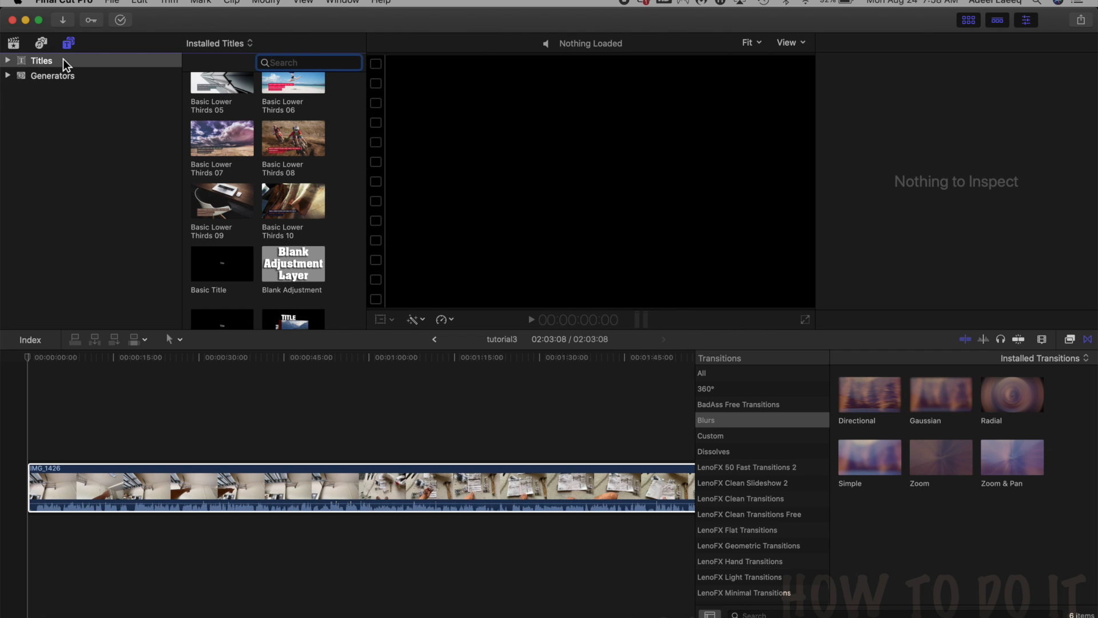
{"action": "left_click", "coordinate": [14, 43]}
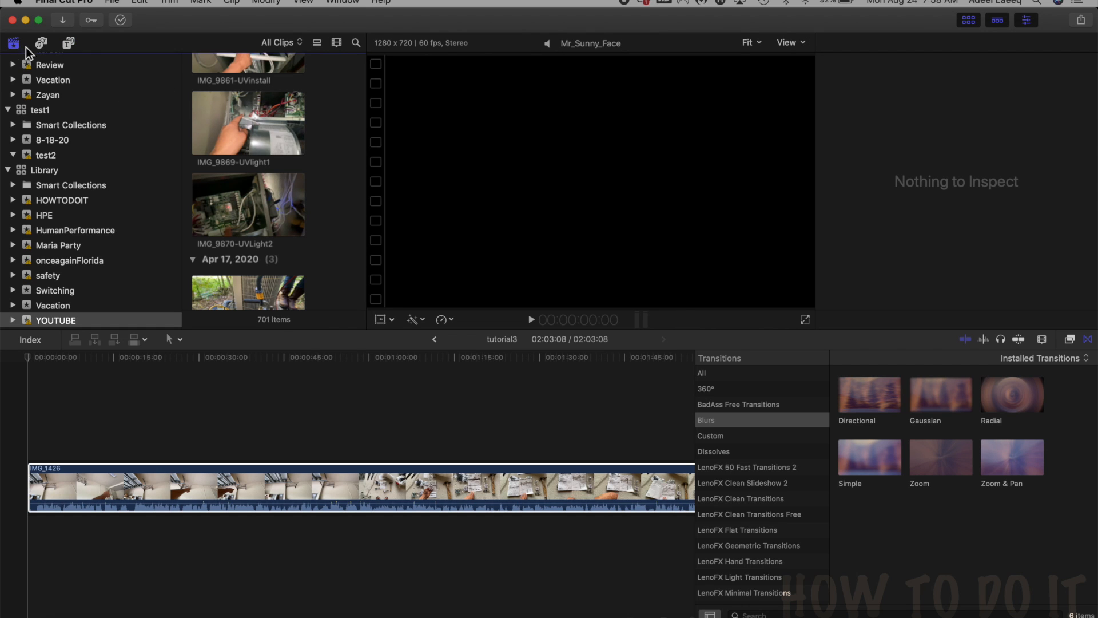
{"action": "left_click", "coordinate": [47, 46]}
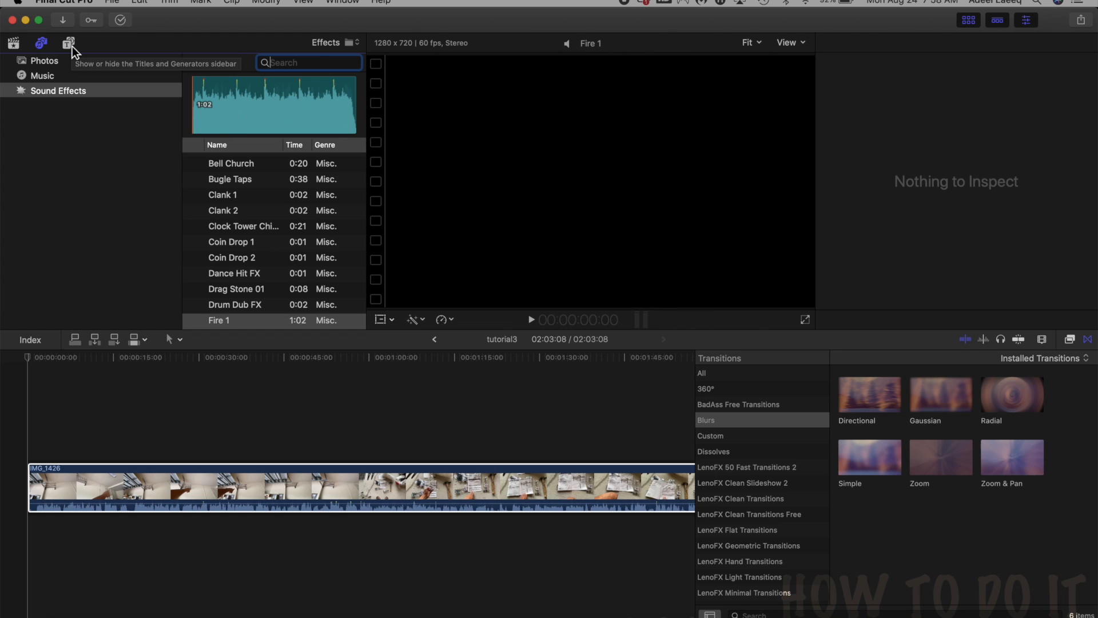
Find Fast Title 07 among the installed titles and place it above the IMG_1426 clip at about 13 seconds
{"action": "left_click", "coordinate": [71, 46]}
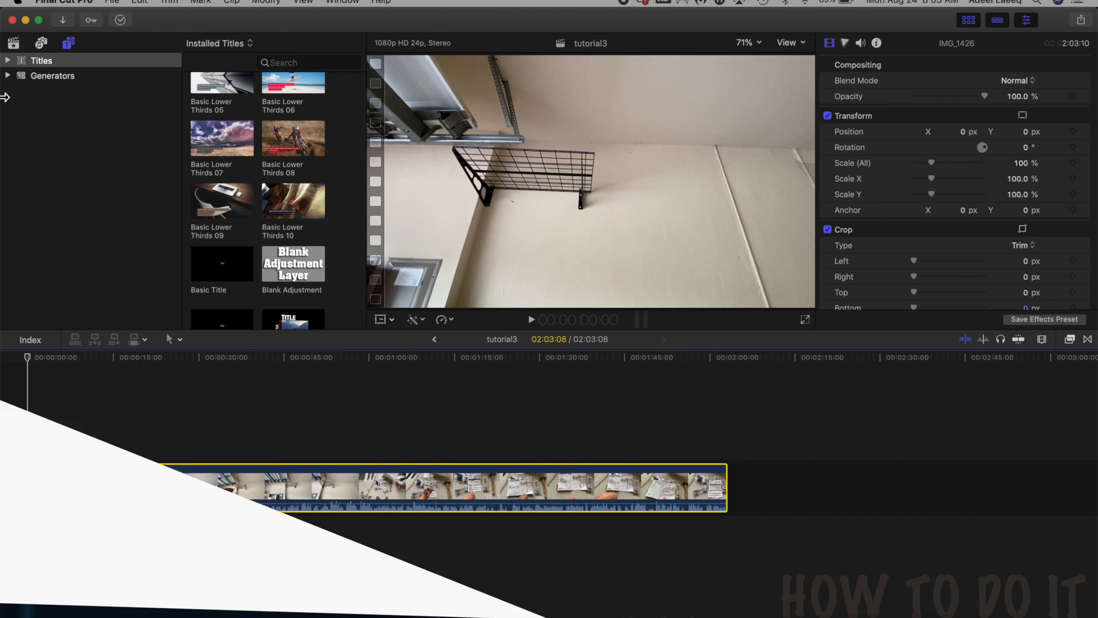
{"action": "left_click", "coordinate": [8, 61]}
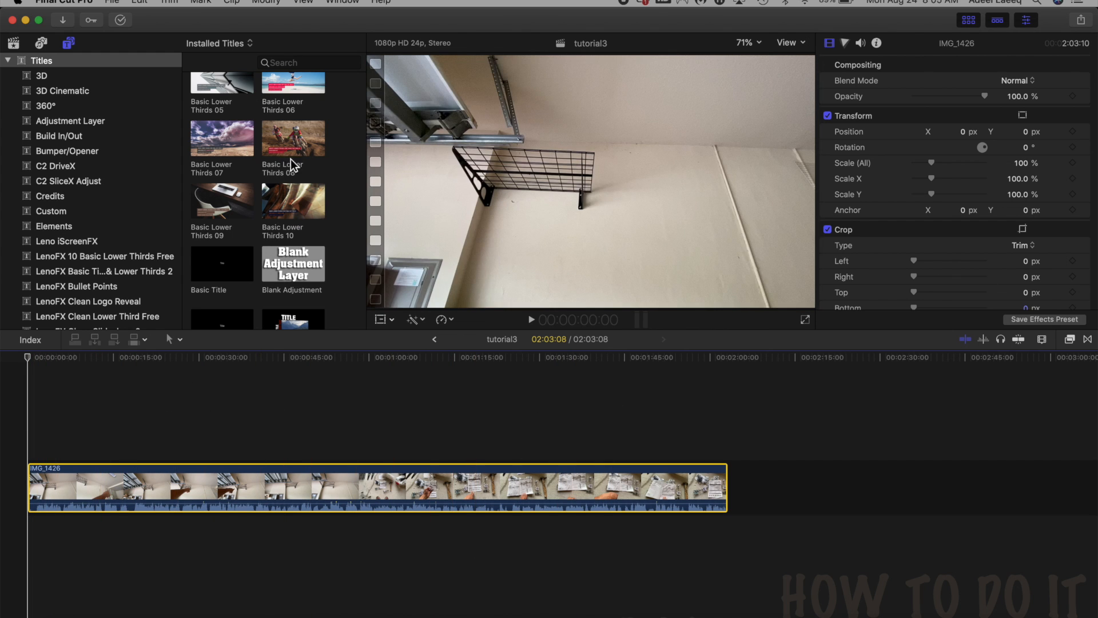
{"action": "scroll", "coordinate": [196, 148], "scroll_direction": "up", "scroll_amount": 4}
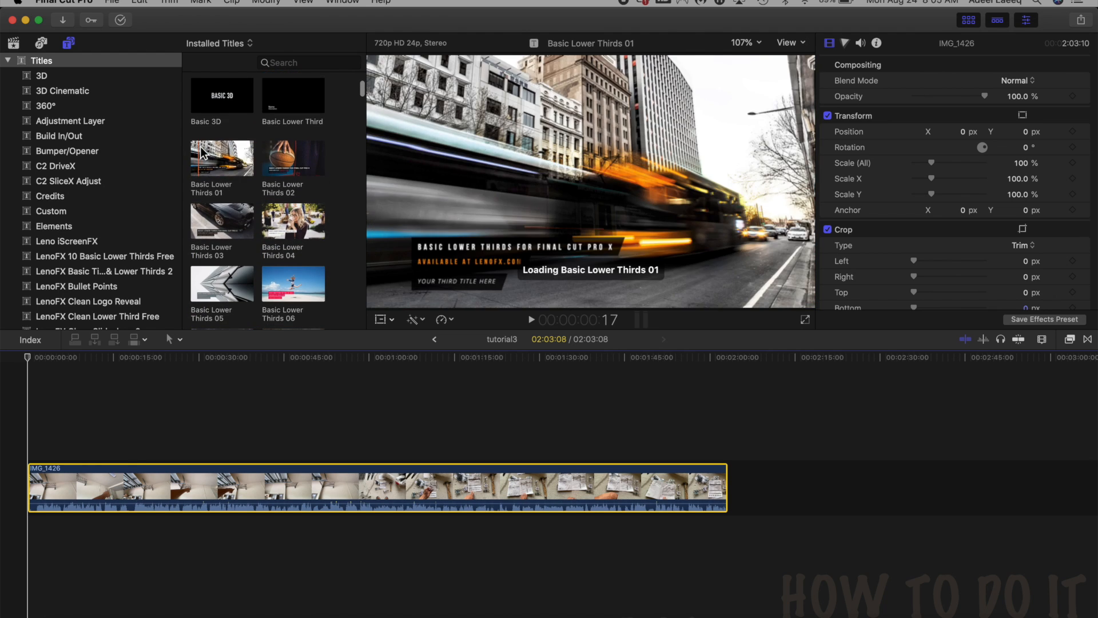
{"action": "scroll", "coordinate": [224, 103], "scroll_direction": "up", "scroll_amount": 2}
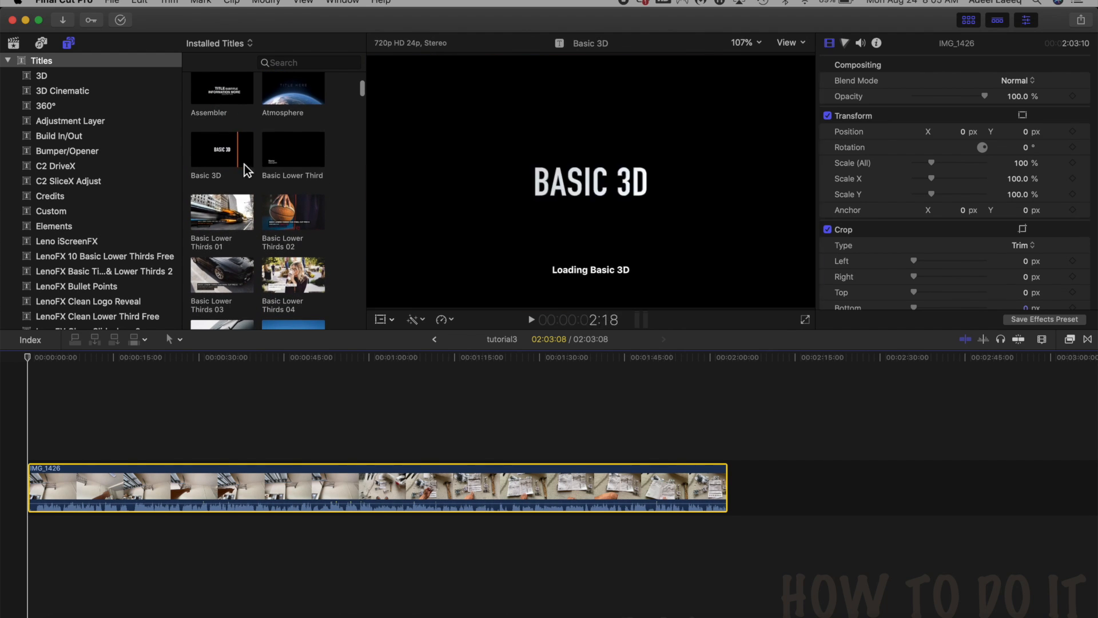
{"action": "mouse_move", "coordinate": [363, 87]}
{"action": "left_mouse_down"}
{"action": "mouse_move", "coordinate": [361, 66]}
{"action": "mouse_move", "coordinate": [360, 88]}
{"action": "left_mouse_up"}
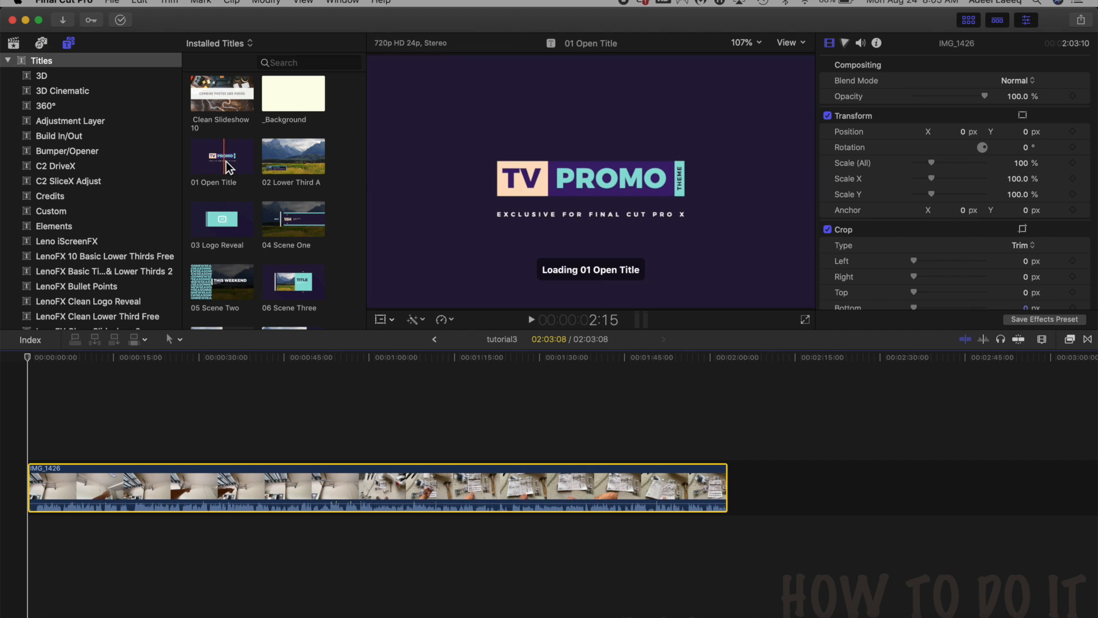
{"action": "scroll", "coordinate": [269, 169], "scroll_direction": "up", "scroll_amount": 5}
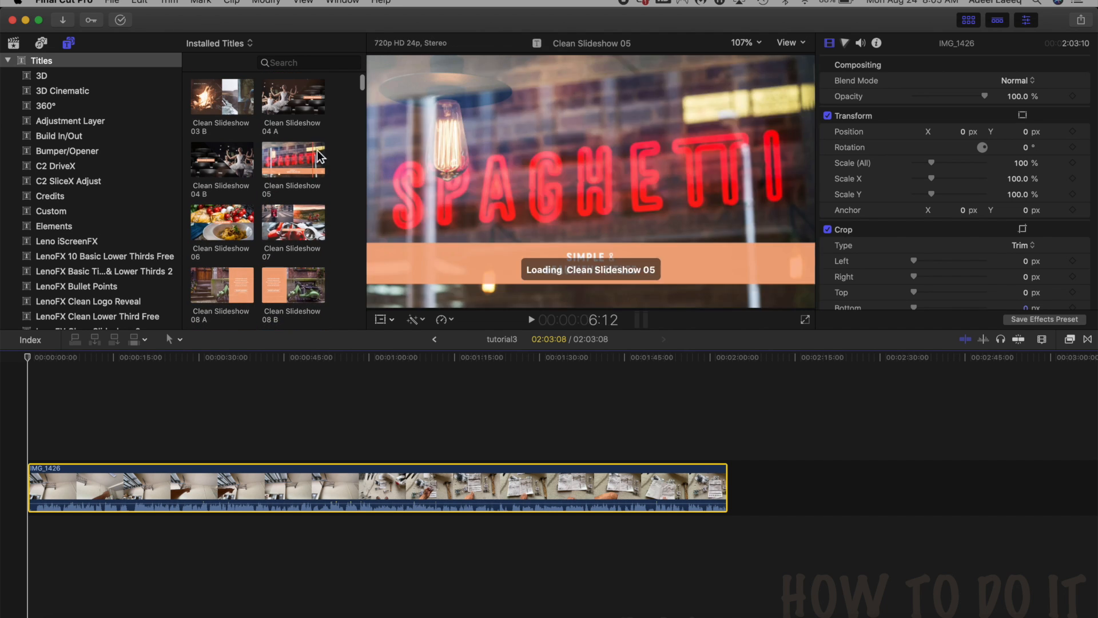
{"action": "mouse_move", "coordinate": [366, 89]}
{"action": "left_mouse_down"}
{"action": "mouse_move", "coordinate": [363, 75]}
{"action": "mouse_move", "coordinate": [361, 103]}
{"action": "left_mouse_up"}
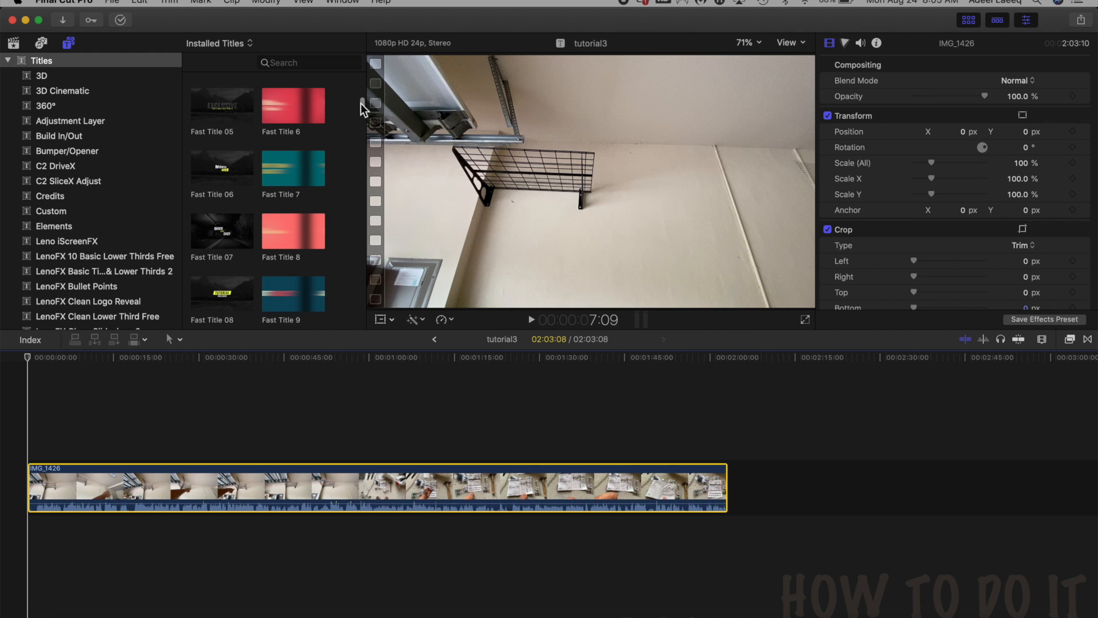
{"action": "left_click_drag", "start_coordinate": [226, 236], "coordinate": [110, 438]}
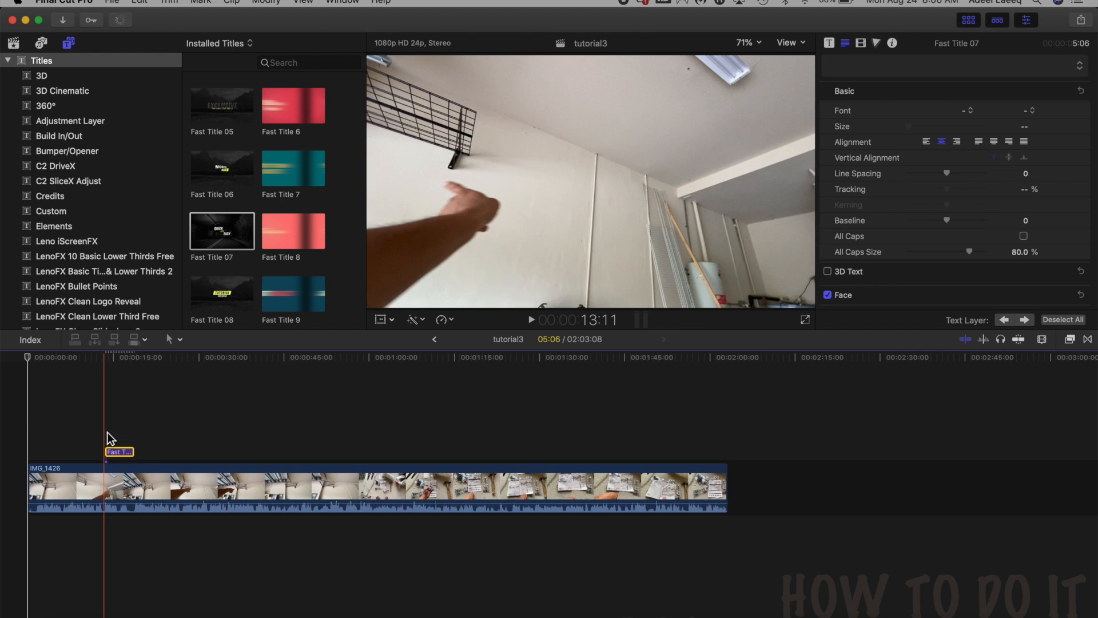
Play back the Fast Title 07 section from its beginning and pause partway through
{"action": "left_click", "coordinate": [108, 431]}
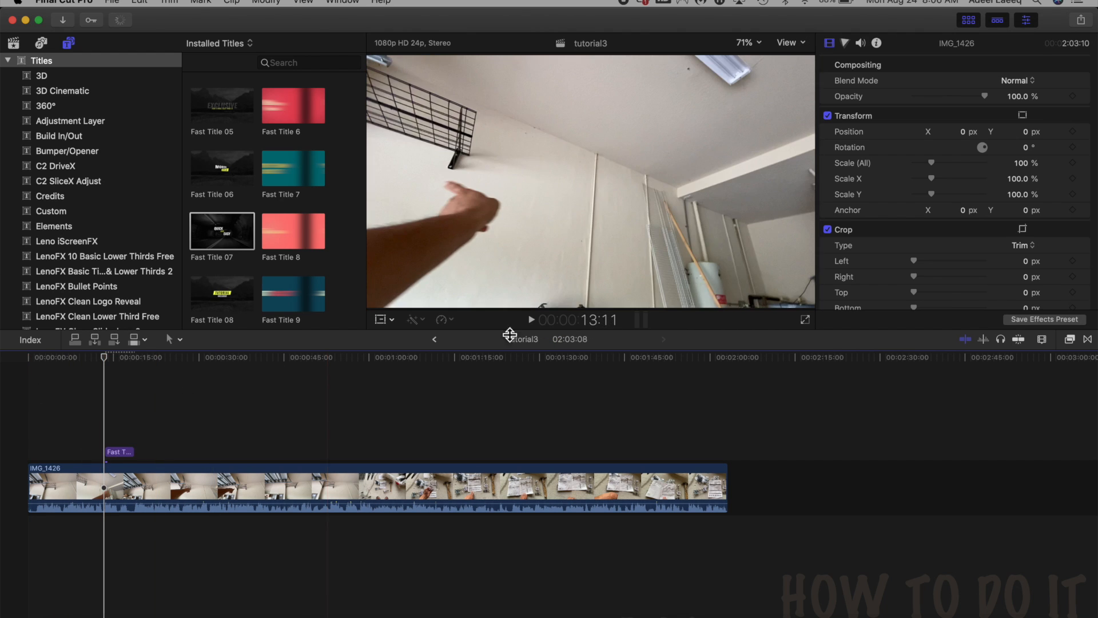
{"action": "left_click", "coordinate": [536, 322]}
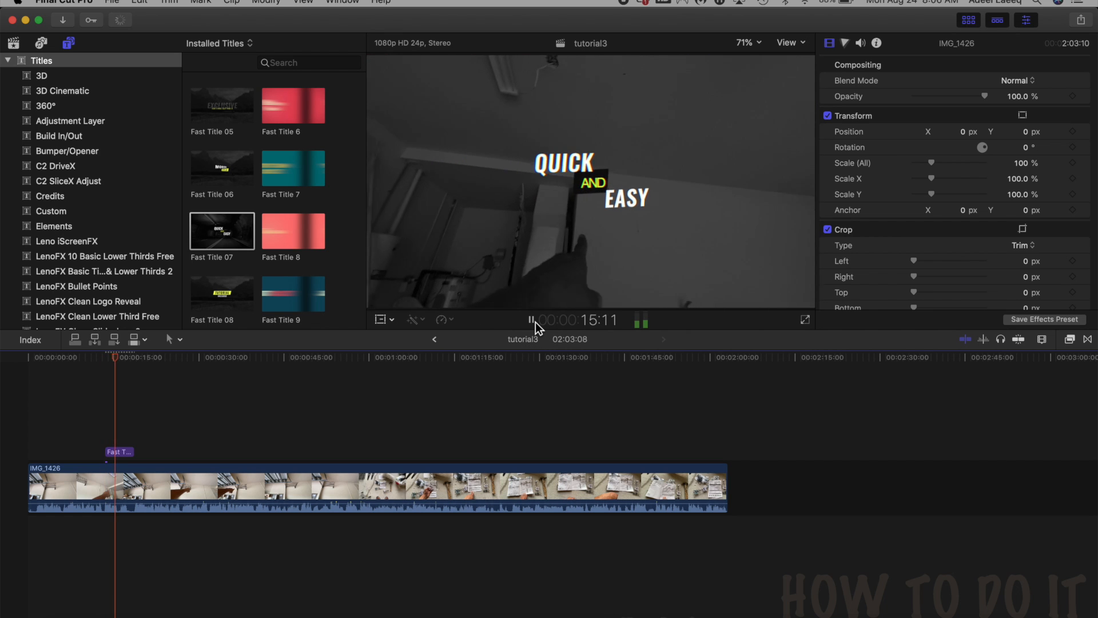
{"action": "left_click", "coordinate": [535, 322]}
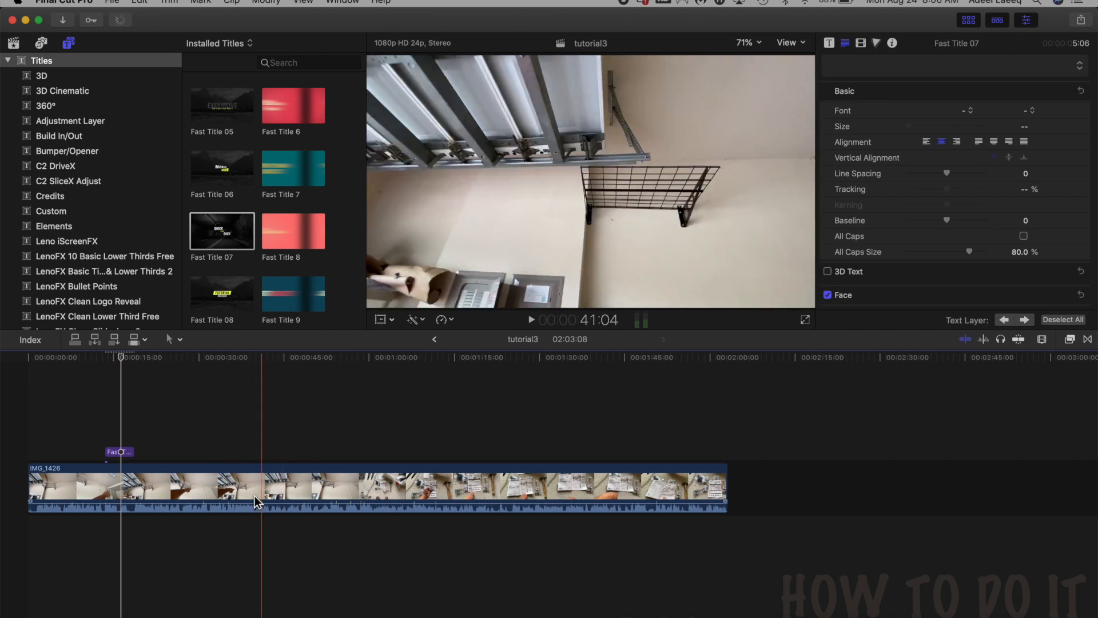
Lower the IMG_1426 clip's audio volume all the way down and replay the section with the title
{"action": "left_click_drag", "start_coordinate": [207, 500], "coordinate": [209, 532]}
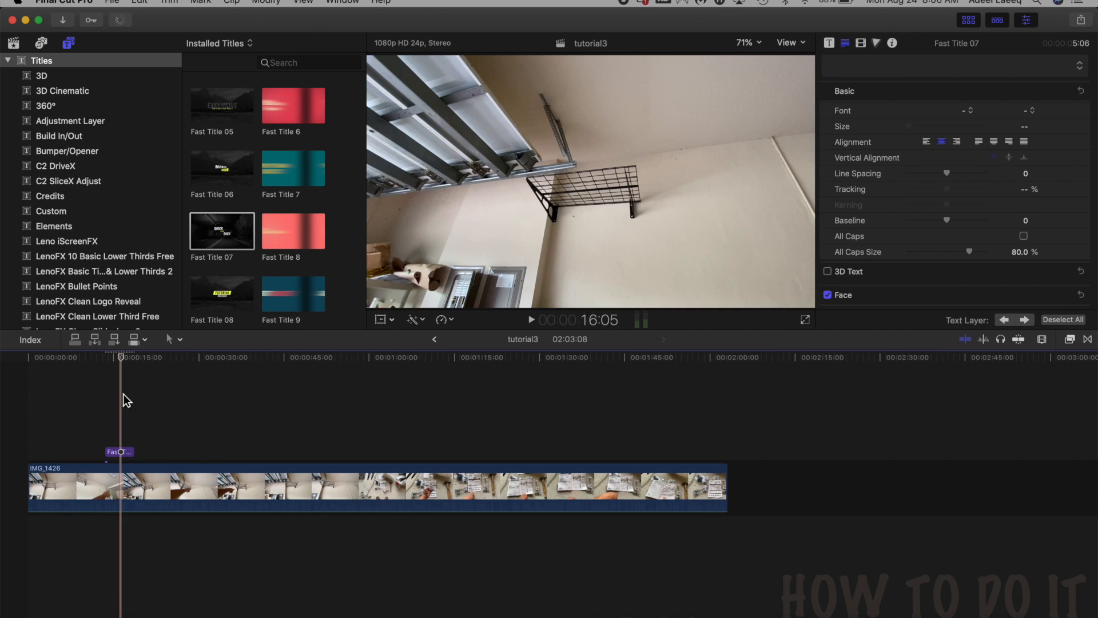
{"action": "left_click_drag", "start_coordinate": [123, 358], "coordinate": [109, 362]}
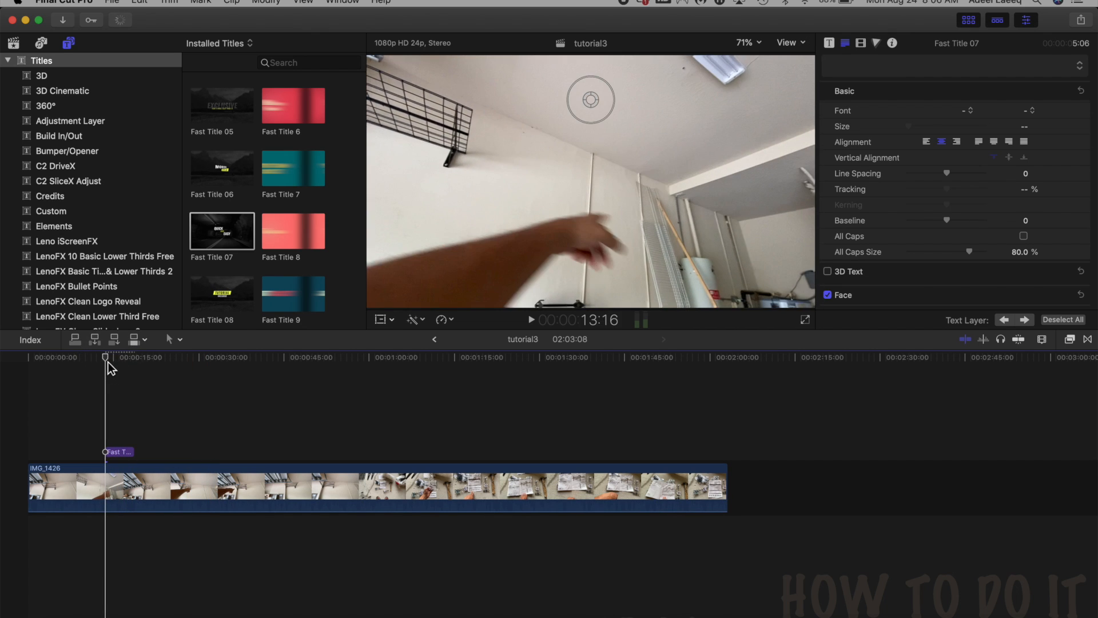
{"action": "left_click", "coordinate": [535, 322]}
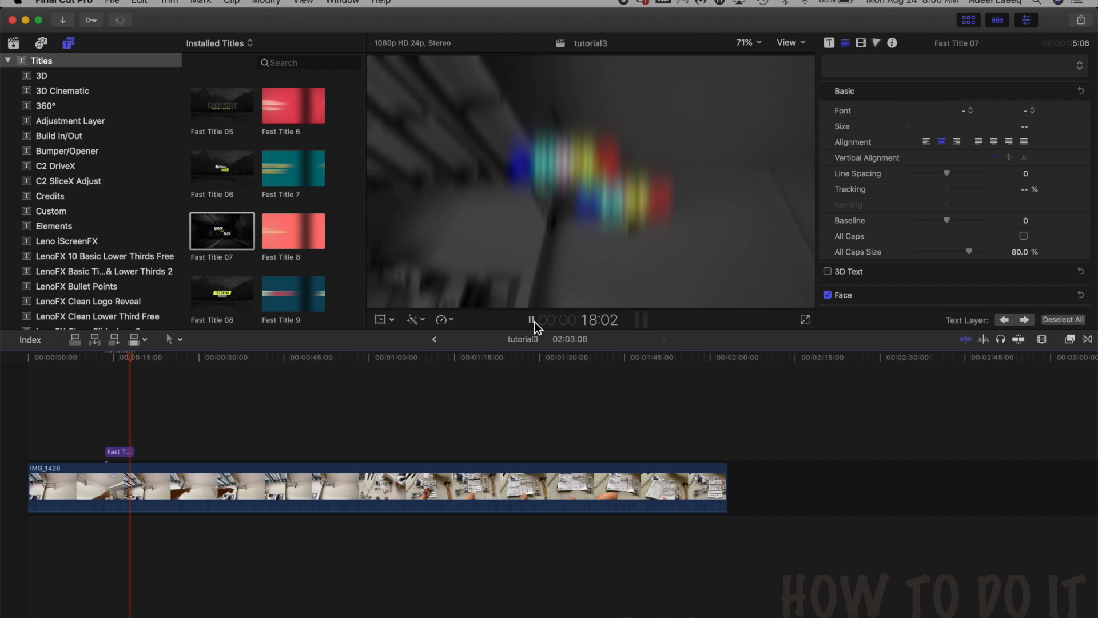
Pause playback and replace the "QUICK" text of the Fast Title 07 clip with "test"
{"action": "left_click", "coordinate": [534, 321]}
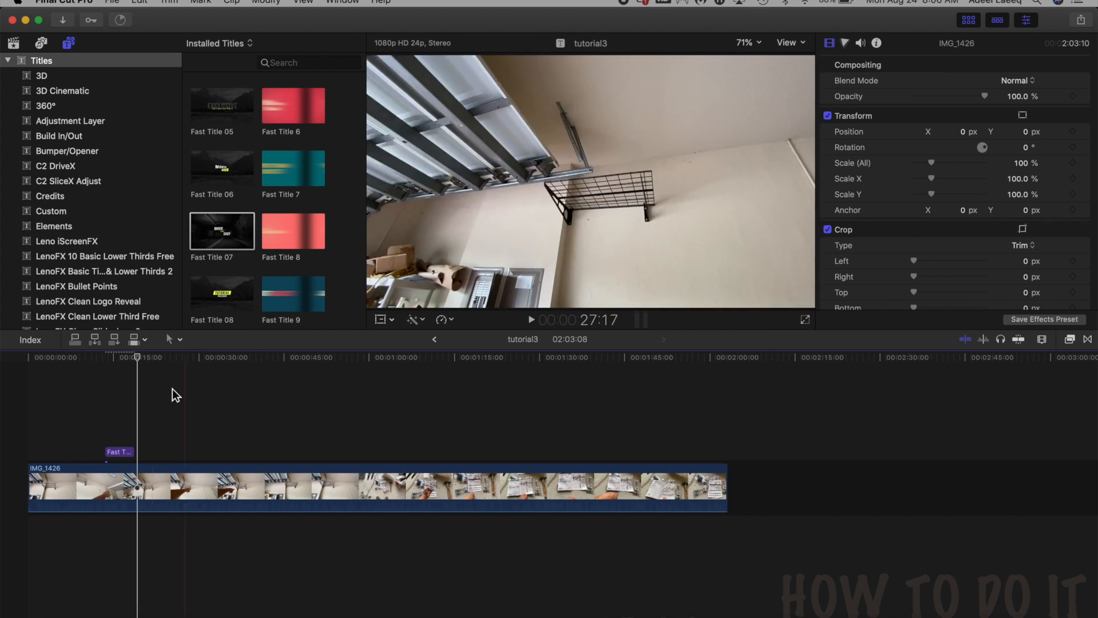
{"action": "double_click", "coordinate": [117, 452]}
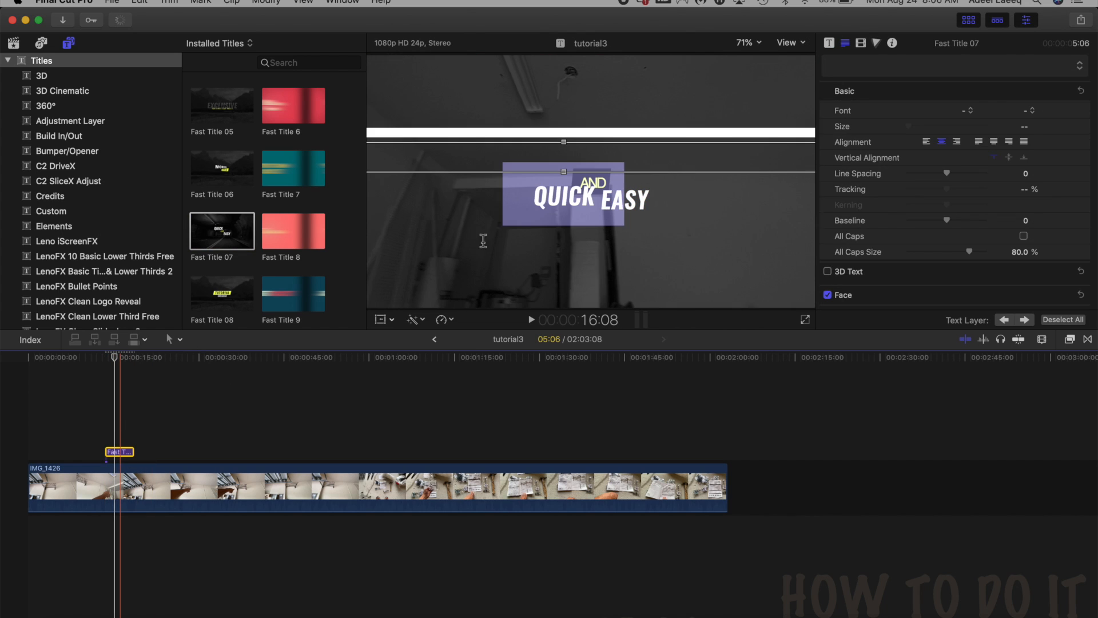
{"action": "left_click_drag", "start_coordinate": [856, 109], "coordinate": [768, 108]}
{"action": "type", "text": "test"}
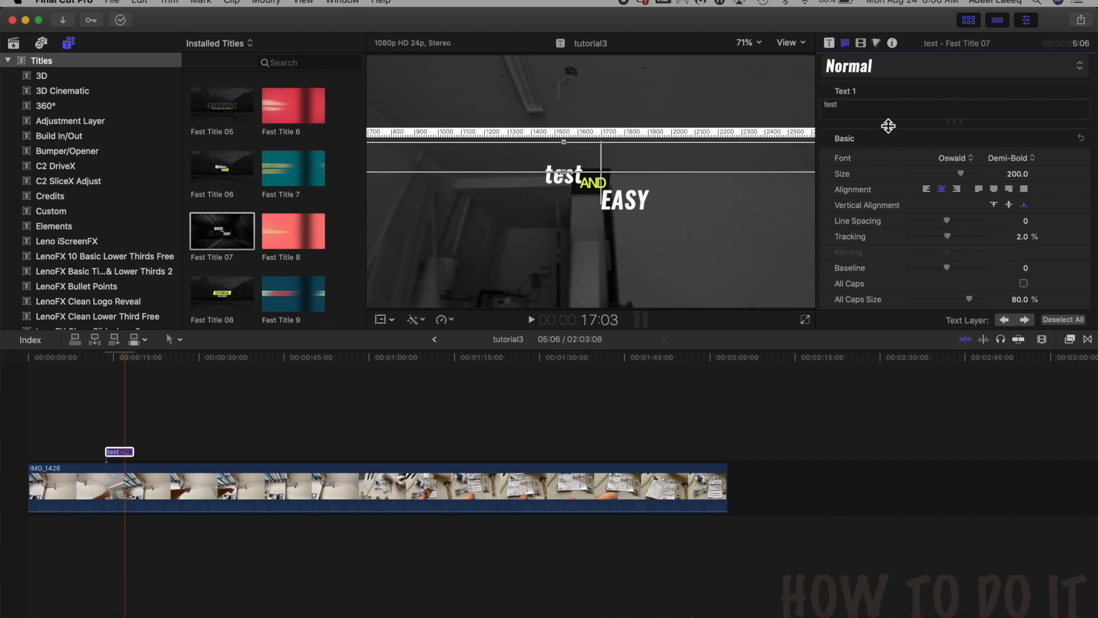
Play back the edited Fast Title 07 section from just before its start and pause partway through
{"action": "left_click", "coordinate": [104, 440]}
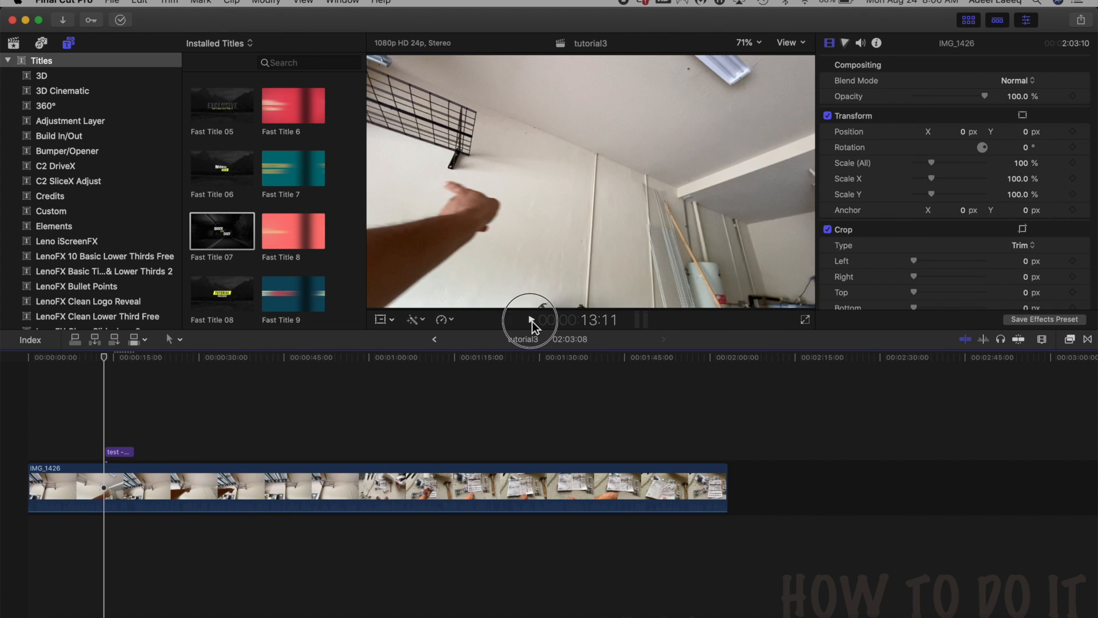
{"action": "left_click", "coordinate": [532, 321]}
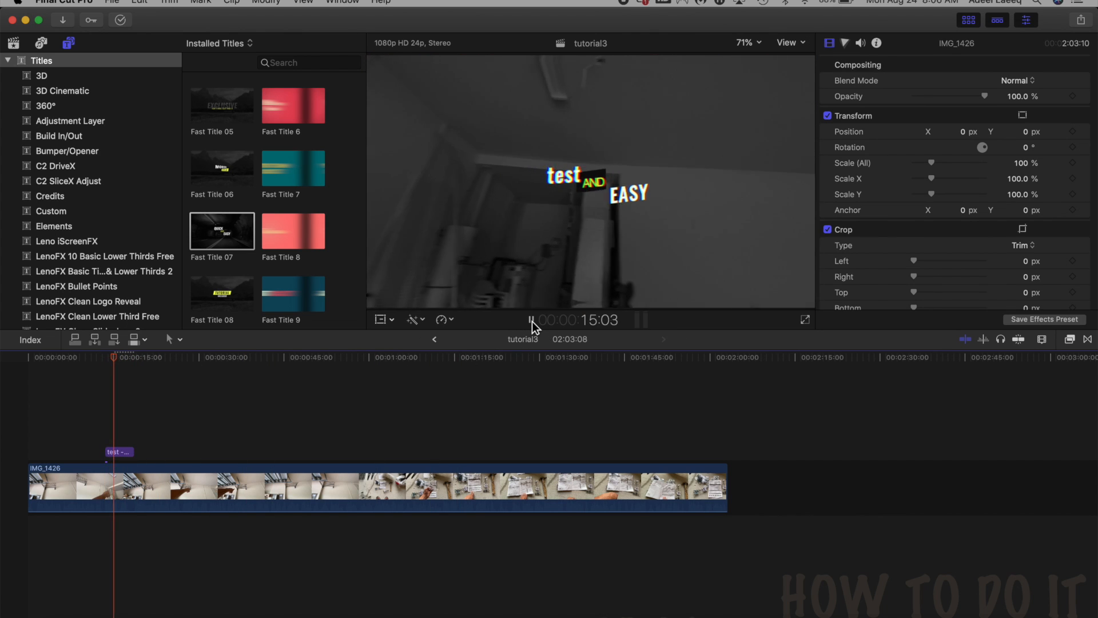
{"action": "left_click", "coordinate": [532, 320]}
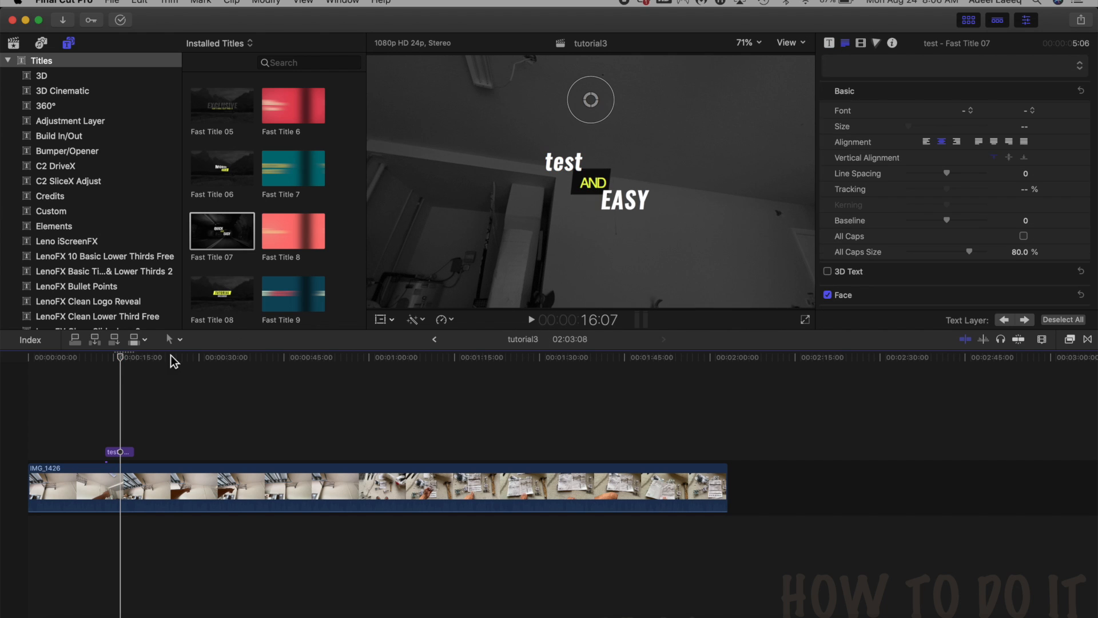
Browse the installed titles and place Lower Third 3D from the 3D category above the IMG_1426 clip at about 29 seconds
{"action": "left_click", "coordinate": [194, 357]}
{"action": "scroll", "coordinate": [242, 246], "scroll_direction": "down", "scroll_amount": 5}
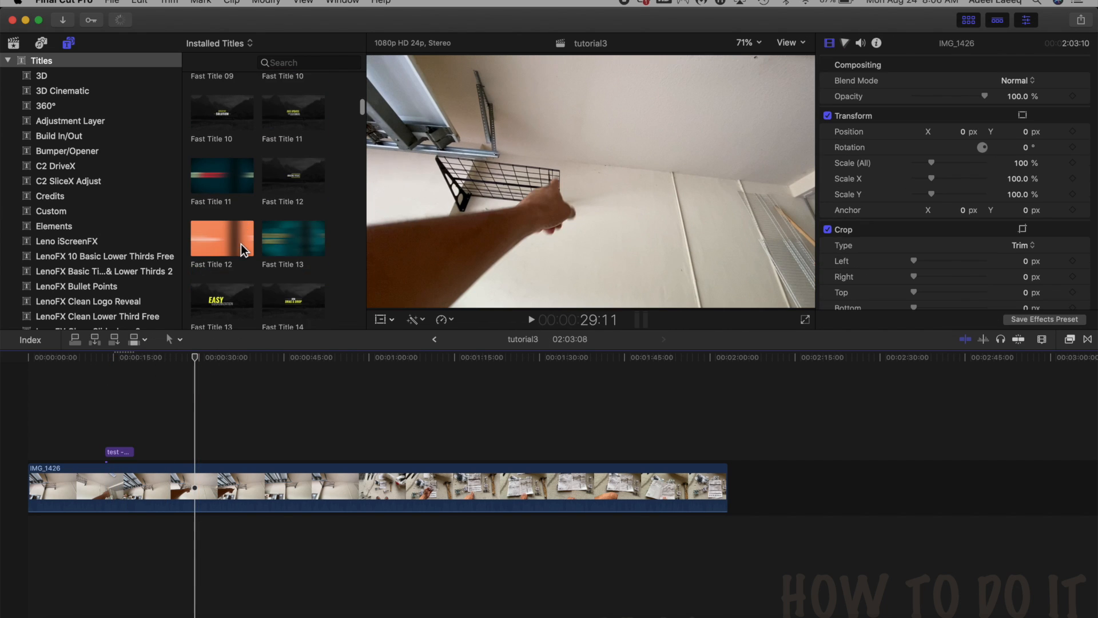
{"action": "scroll", "coordinate": [241, 244], "scroll_direction": "down", "scroll_amount": 4}
{"action": "left_click_drag", "start_coordinate": [364, 110], "coordinate": [363, 139]}
{"action": "left_click_drag", "start_coordinate": [361, 142], "coordinate": [248, 75]}
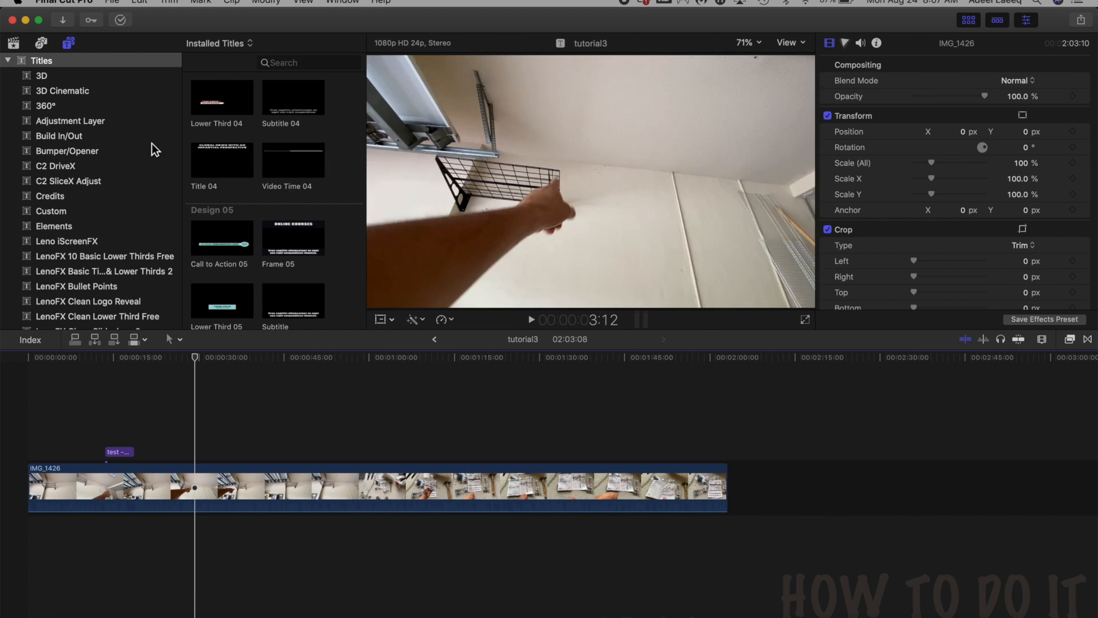
{"action": "left_click", "coordinate": [41, 76]}
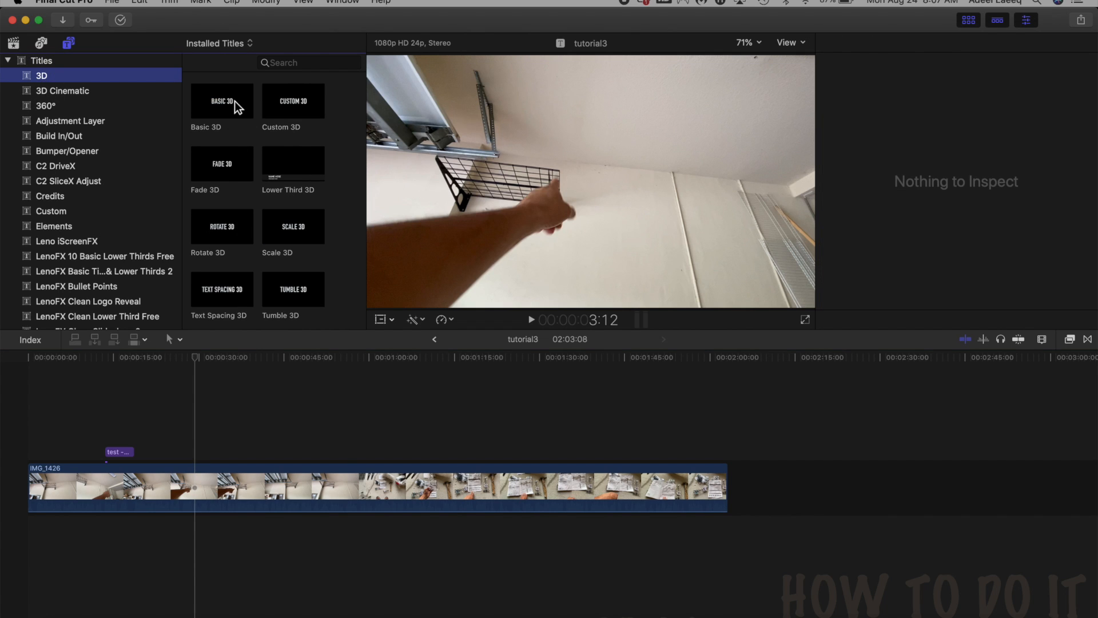
{"action": "left_click_drag", "start_coordinate": [283, 162], "coordinate": [200, 438]}
Preview the Lower Third 3D title and replace its "Name Here" text with "test"
{"action": "left_click", "coordinate": [531, 320]}
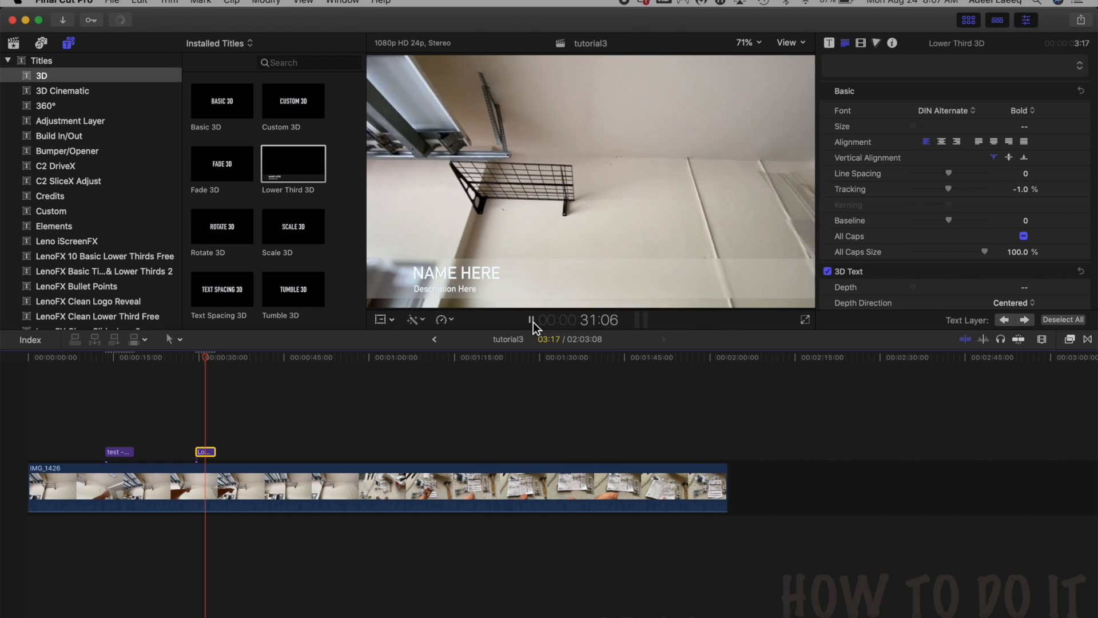
{"action": "left_click", "coordinate": [531, 320]}
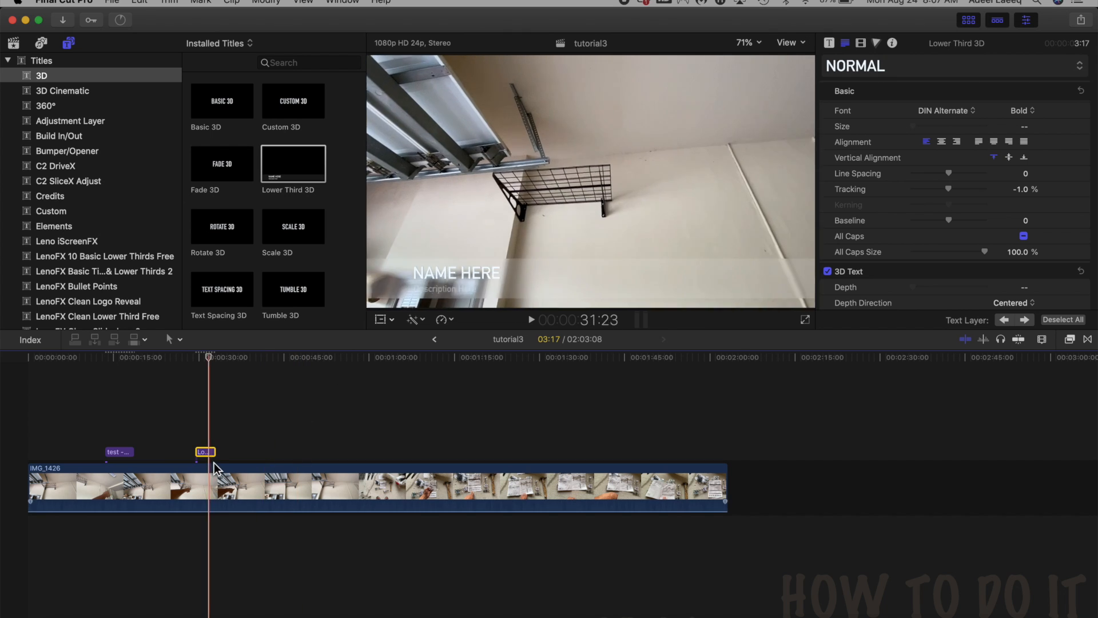
{"action": "double_click", "coordinate": [466, 272]}
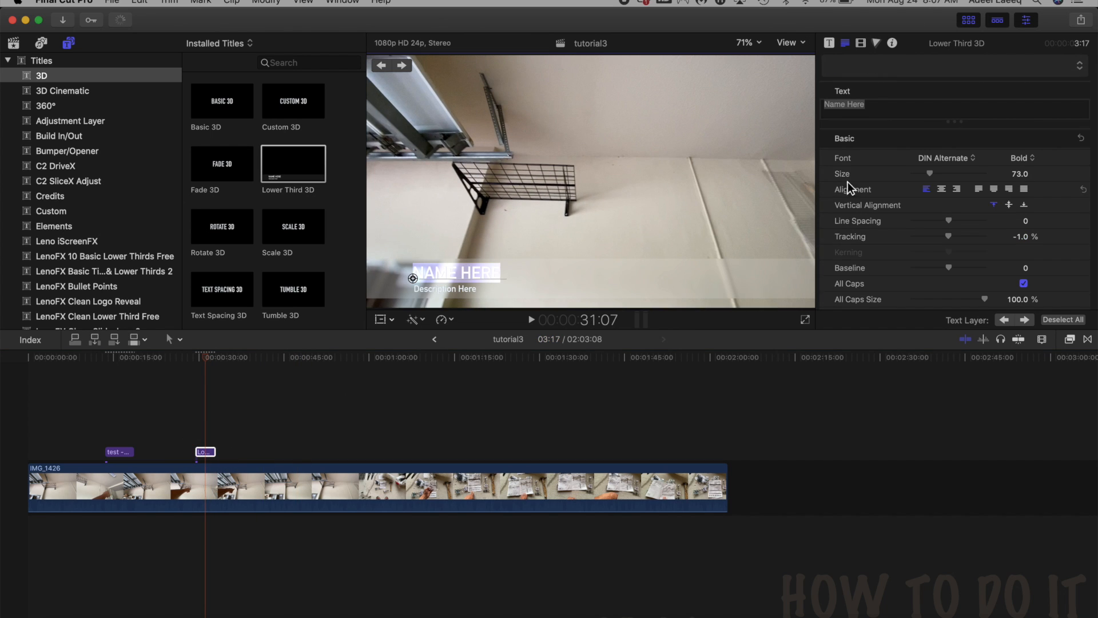
{"action": "left_click_drag", "start_coordinate": [872, 105], "coordinate": [735, 104]}
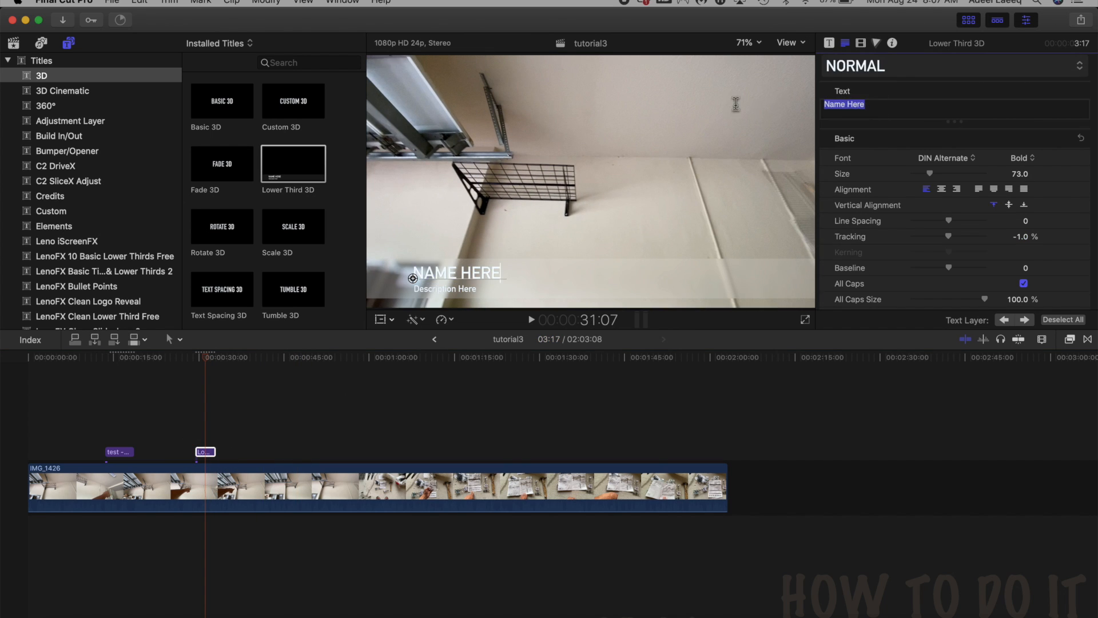
{"action": "type", "text": "test"}
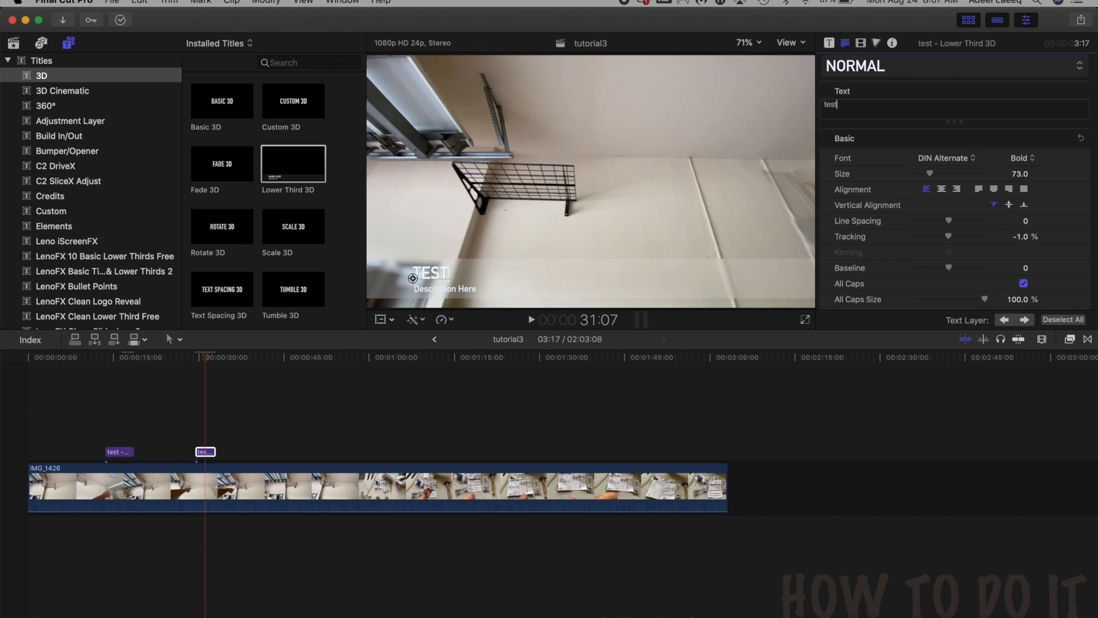
Apply the Copper material from the Metal library to the 3D text of the TEST line
{"action": "scroll", "coordinate": [912, 176], "scroll_direction": "down", "scroll_amount": 10}
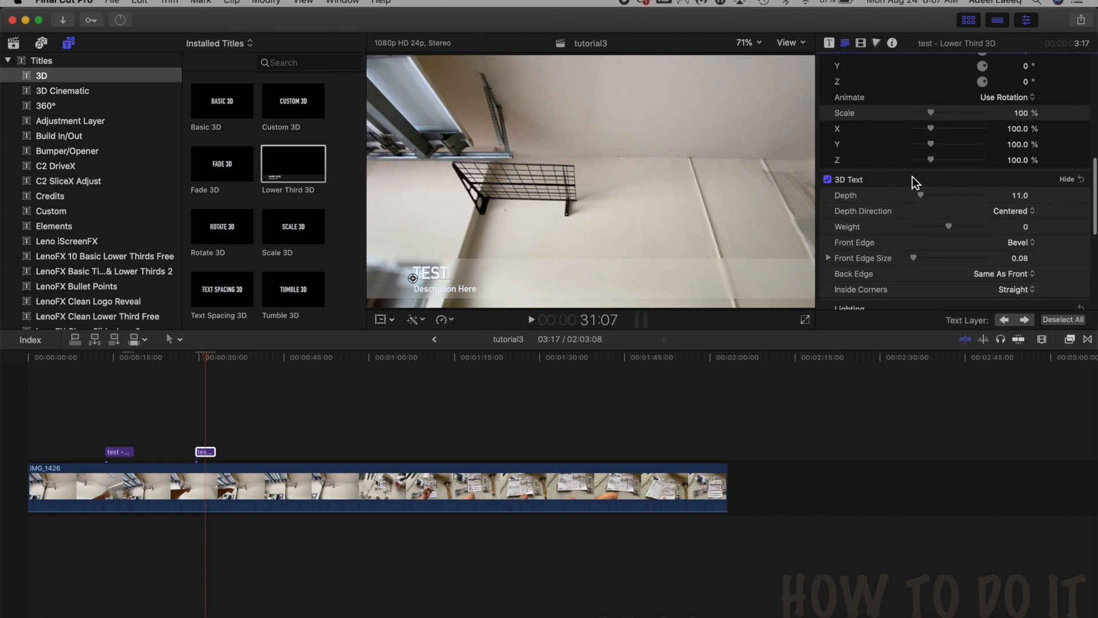
{"action": "scroll", "coordinate": [909, 223], "scroll_direction": "down", "scroll_amount": 3}
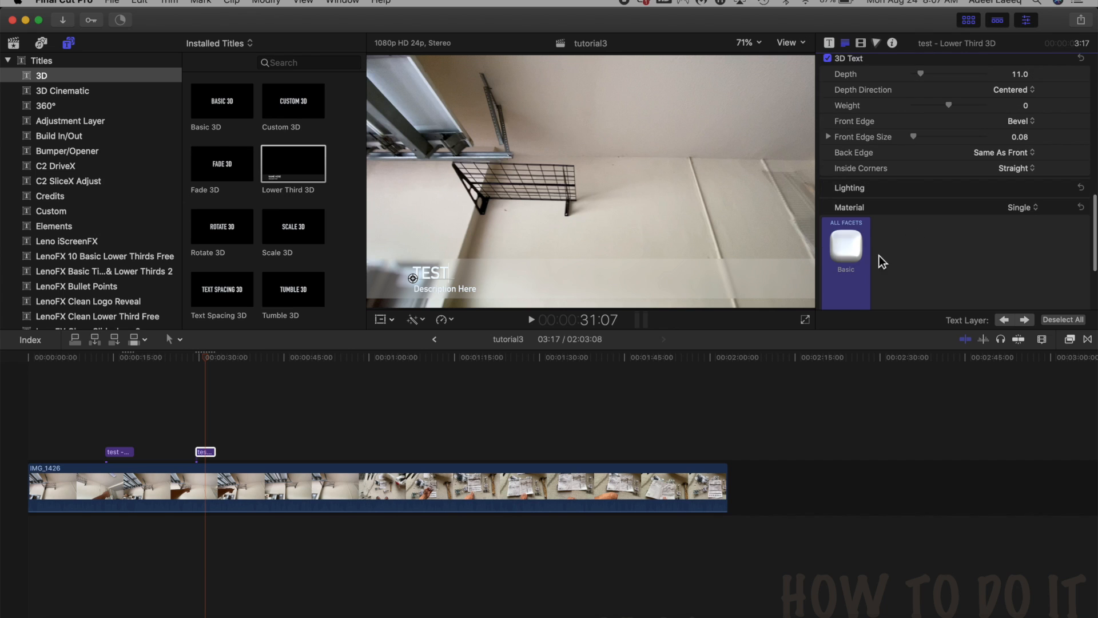
{"action": "left_click", "coordinate": [848, 249]}
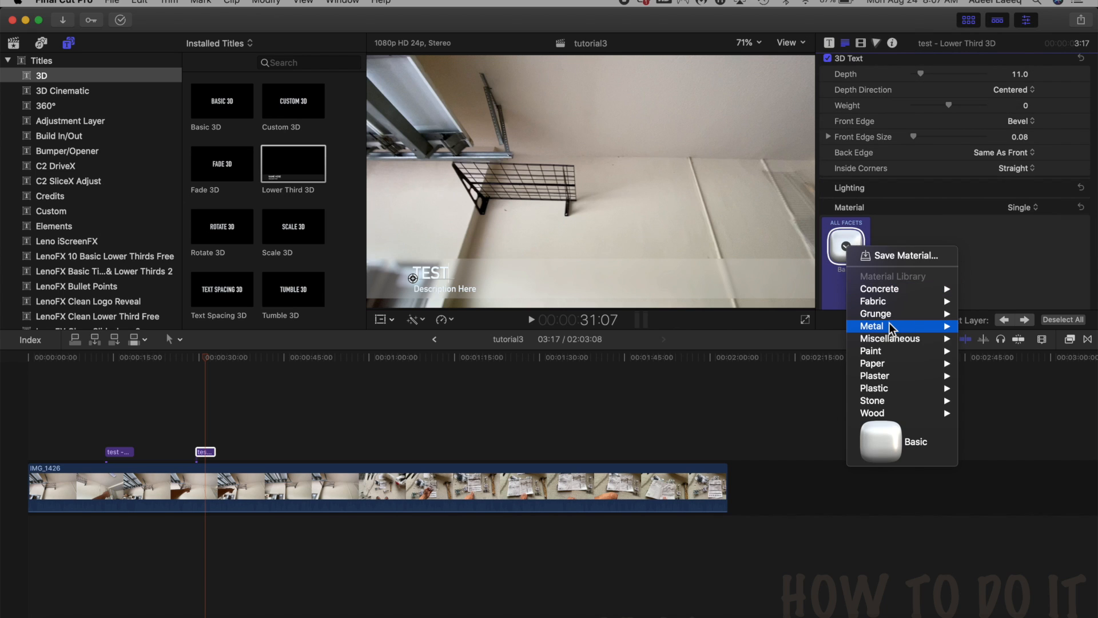
{"action": "mouse_move", "coordinate": [890, 327]}
{"action": "left_click", "coordinate": [765, 286]}
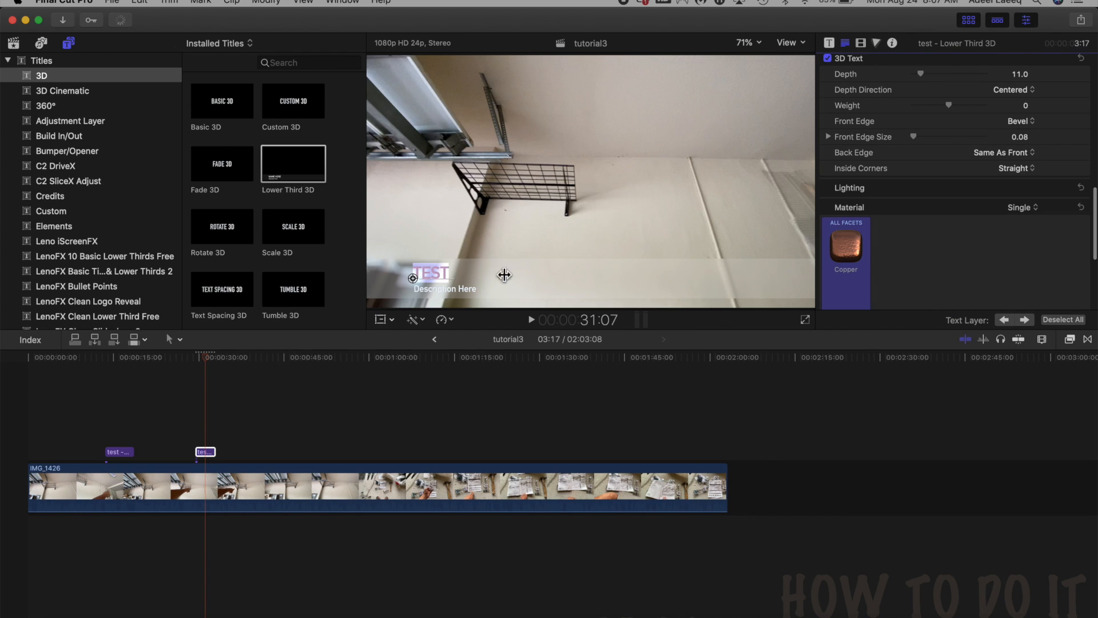
Switch between the title's description and TEST text layers, ending on the TEST layer
{"action": "left_click", "coordinate": [435, 286]}
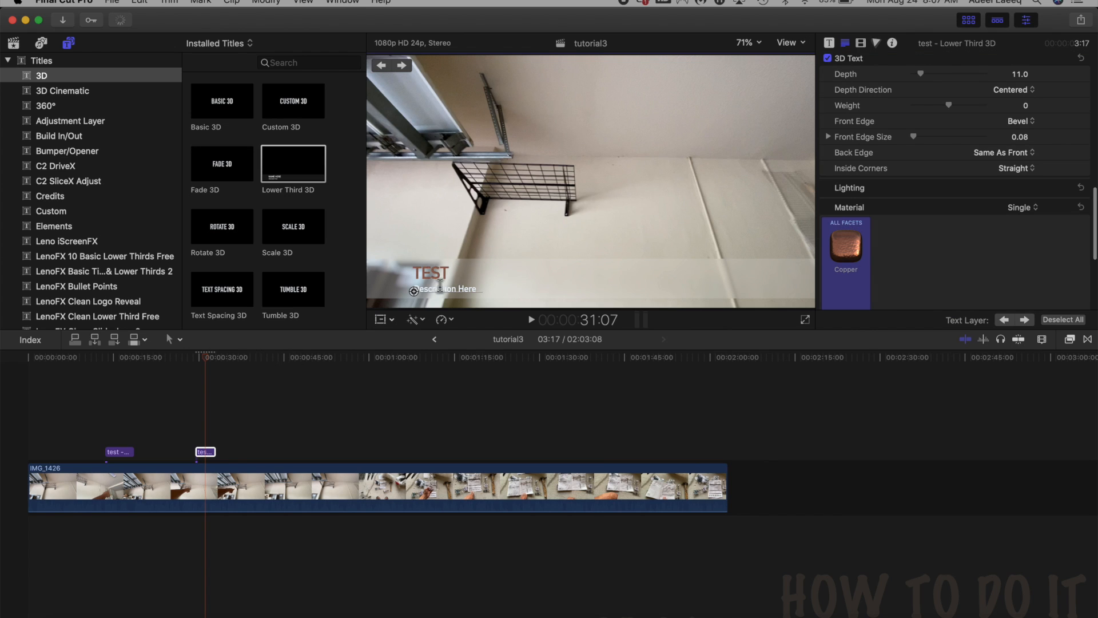
{"action": "left_click", "coordinate": [451, 271]}
{"action": "left_click_drag", "start_coordinate": [451, 271], "coordinate": [403, 273]}
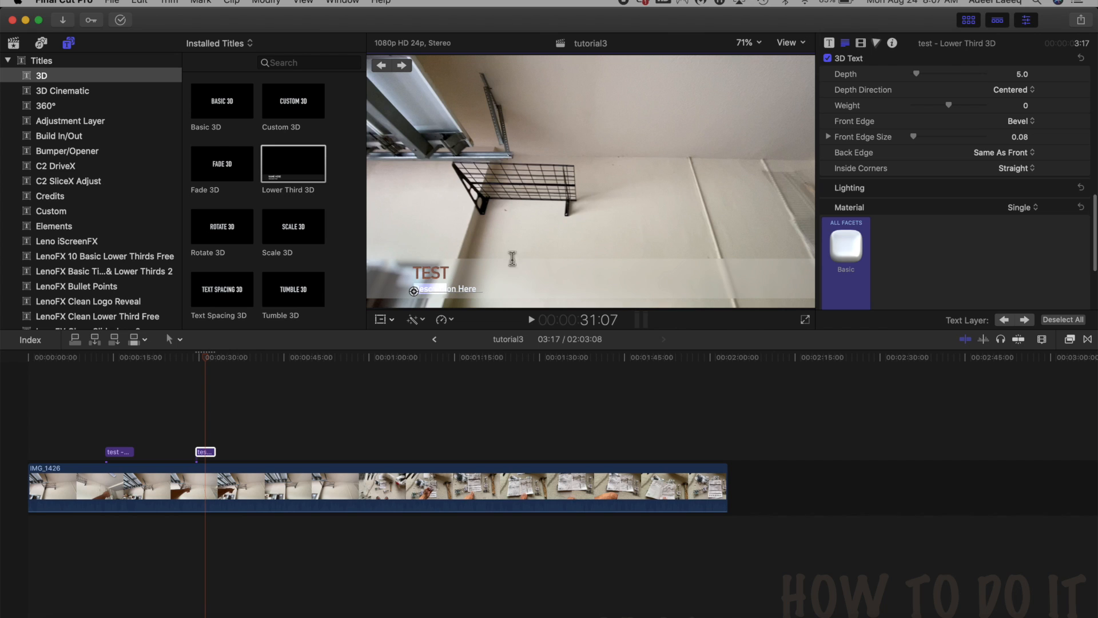
{"action": "left_click", "coordinate": [486, 296]}
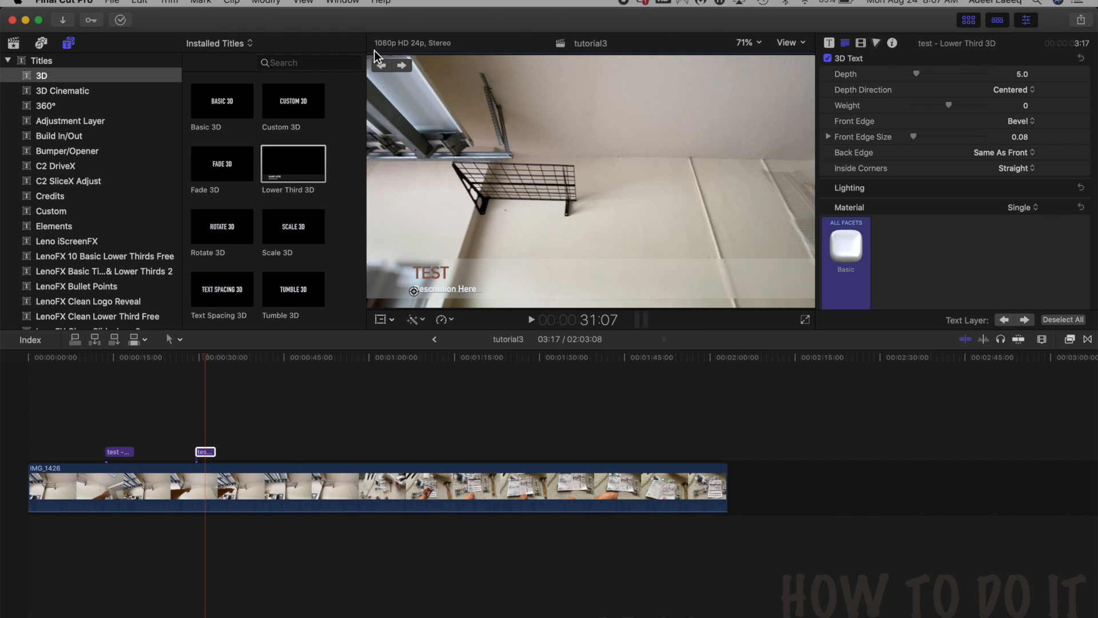
{"action": "left_click", "coordinate": [383, 68]}
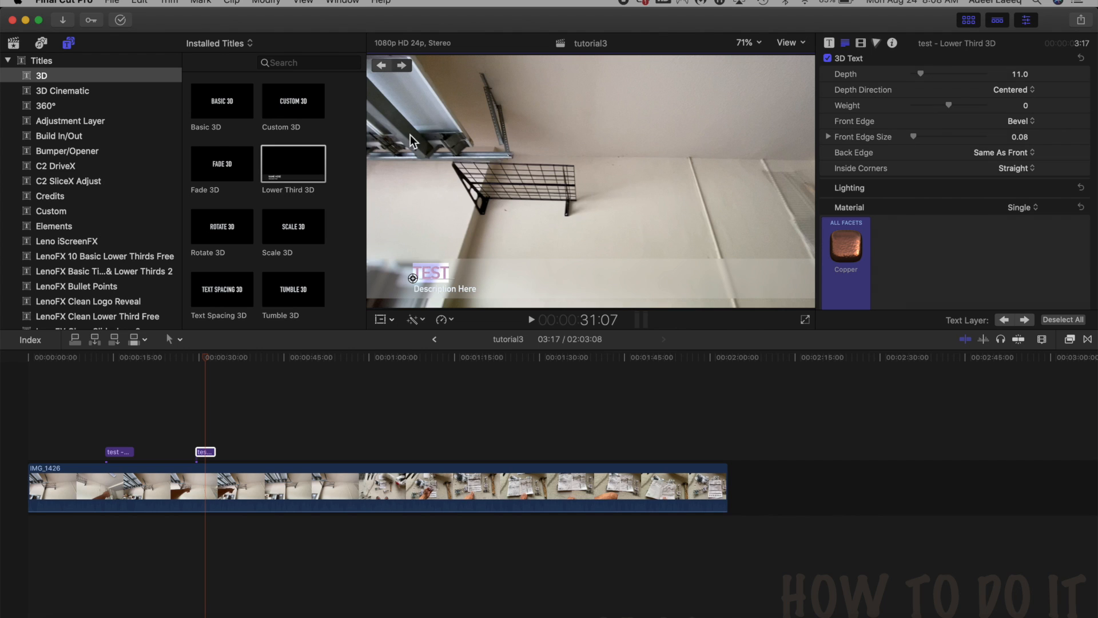
{"action": "double_click", "coordinate": [458, 288]}
{"action": "left_click", "coordinate": [381, 66]}
Shift the TEST text slightly to about X -741.79 px and Y -421.26 px
{"action": "scroll", "coordinate": [972, 135], "scroll_direction": "up", "scroll_amount": 10}
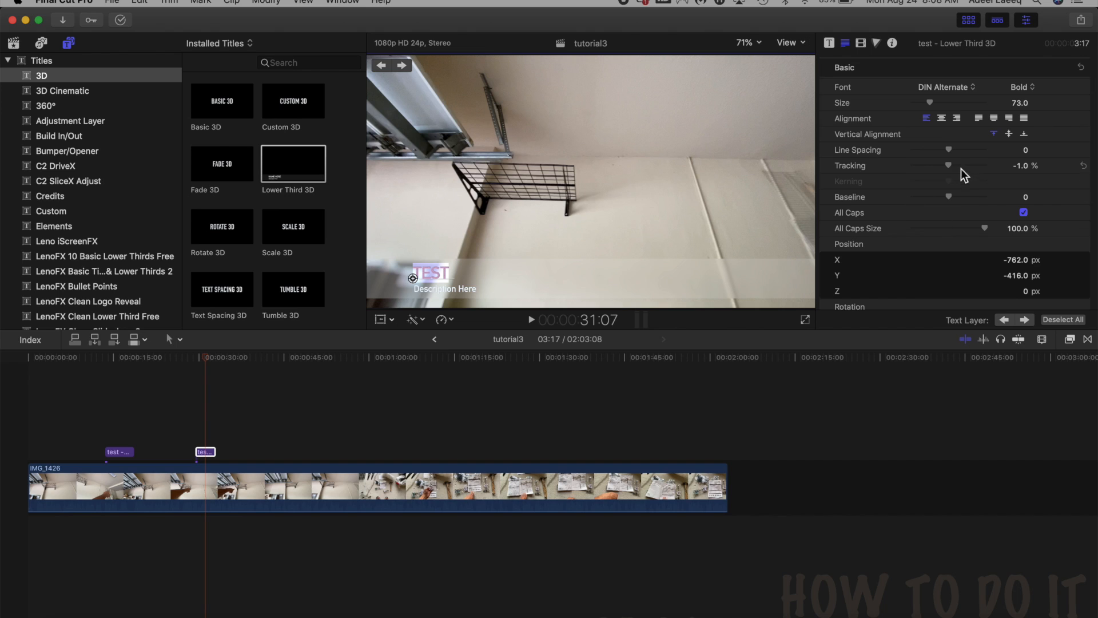
{"action": "left_click_drag", "start_coordinate": [1021, 260], "coordinate": [1025, 260]}
{"action": "left_click_drag", "start_coordinate": [425, 285], "coordinate": [429, 286]}
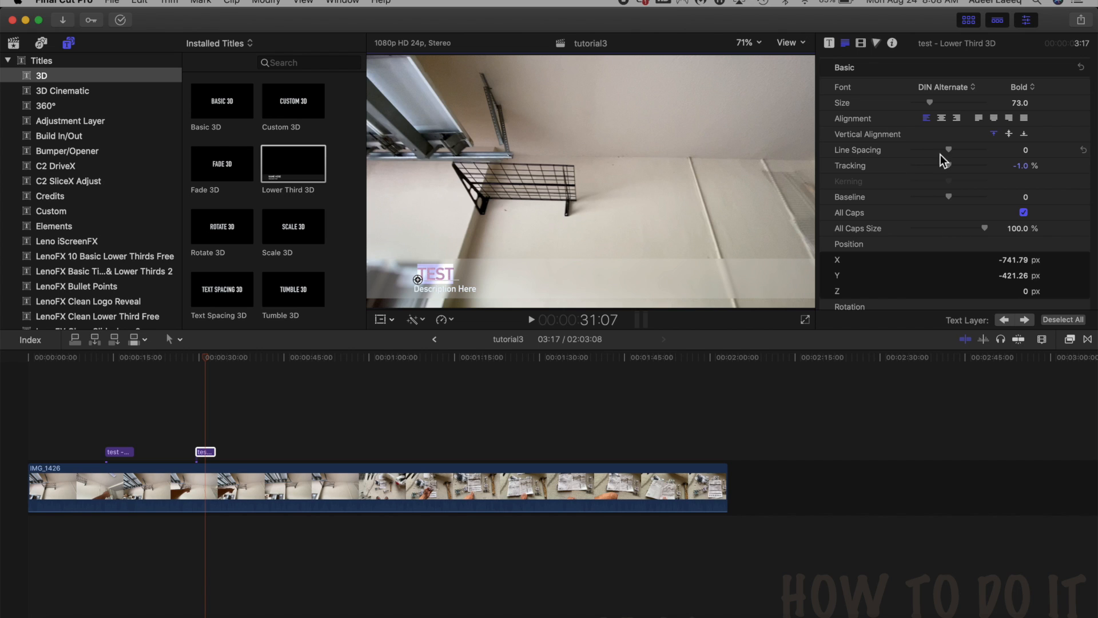
Examine the TEST text's basic formatting, 3D Text, material, glow and drop shadow settings
{"action": "scroll", "coordinate": [925, 215], "scroll_direction": "up", "scroll_amount": 3}
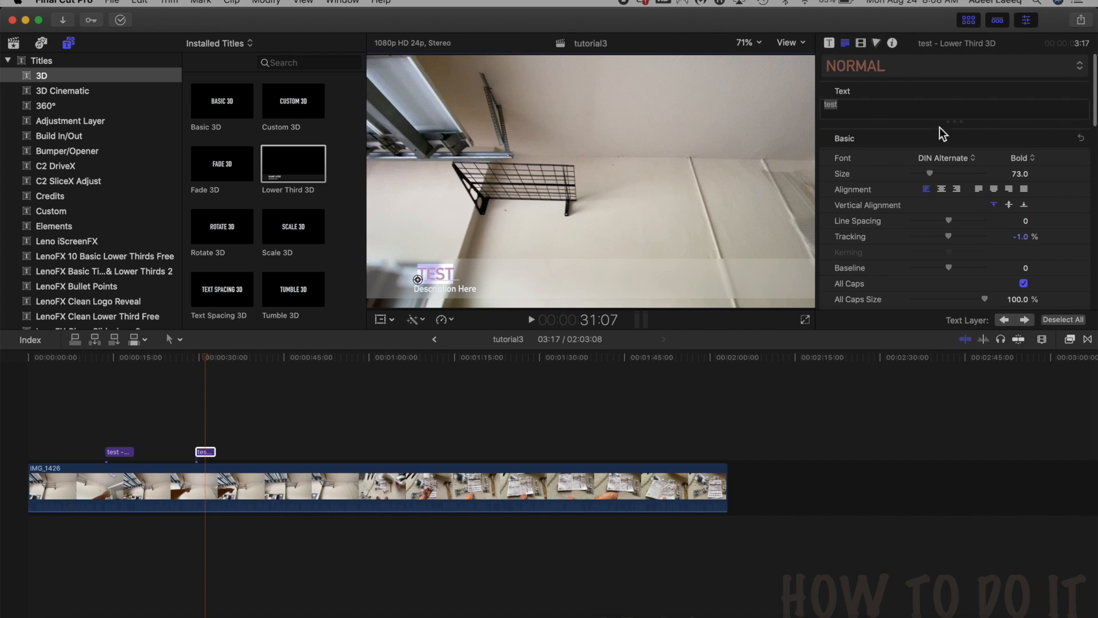
{"action": "scroll", "coordinate": [946, 222], "scroll_direction": "down", "scroll_amount": 10}
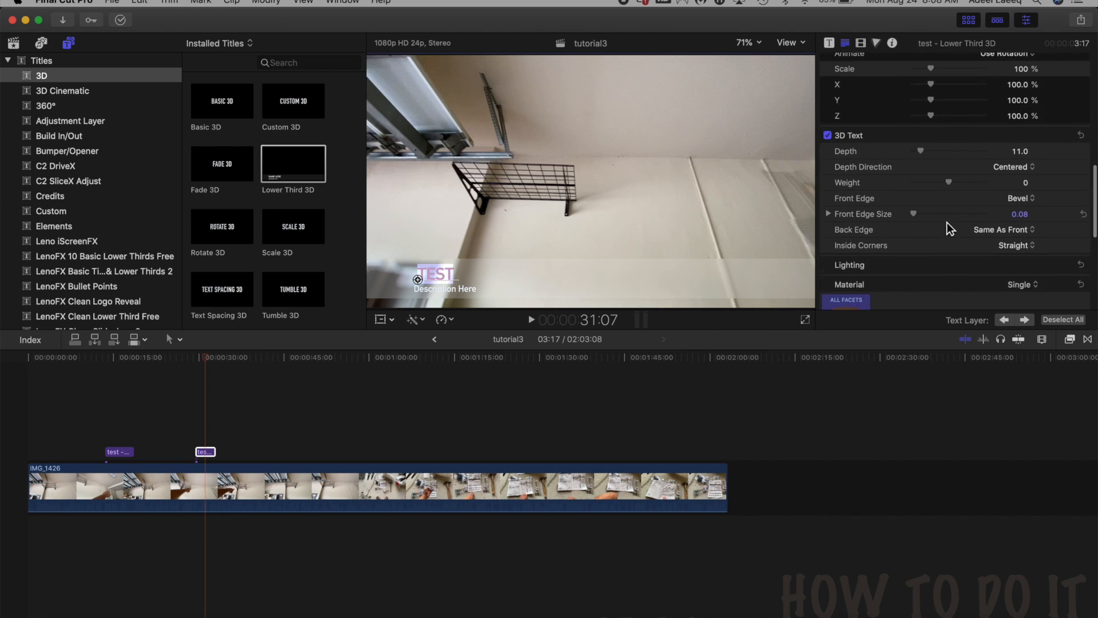
{"action": "scroll", "coordinate": [947, 229], "scroll_direction": "down", "scroll_amount": 2}
{"action": "scroll", "coordinate": [946, 241], "scroll_direction": "up", "scroll_amount": 5}
{"action": "scroll", "coordinate": [946, 241], "scroll_direction": "down", "scroll_amount": 5}
{"action": "left_click", "coordinate": [827, 283]}
{"action": "left_click", "coordinate": [833, 283]}
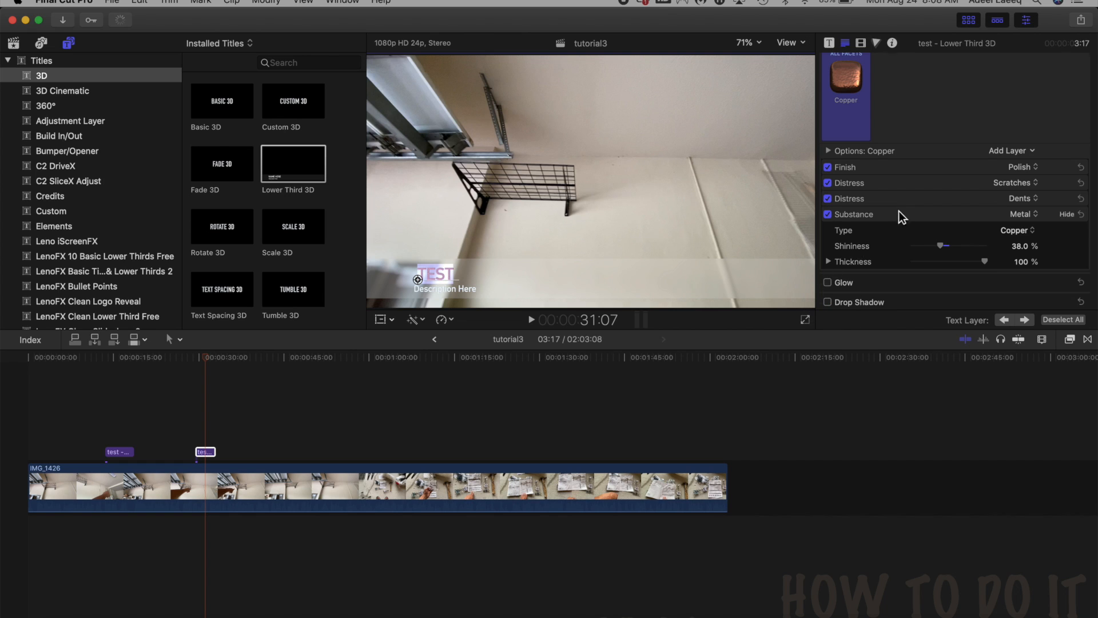
{"action": "scroll", "coordinate": [898, 211], "scroll_direction": "up", "scroll_amount": 10}
{"action": "left_click", "coordinate": [846, 46]}
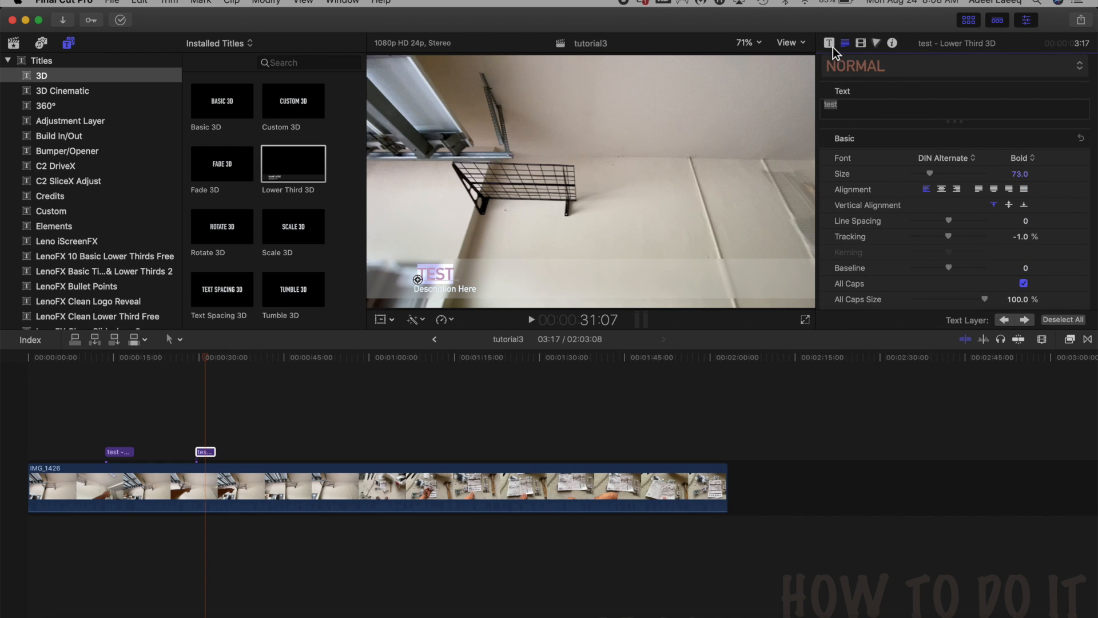
Change the Lower Third 3D bar color to green and set its bar opacity to about 14.57
{"action": "left_click", "coordinate": [833, 47]}
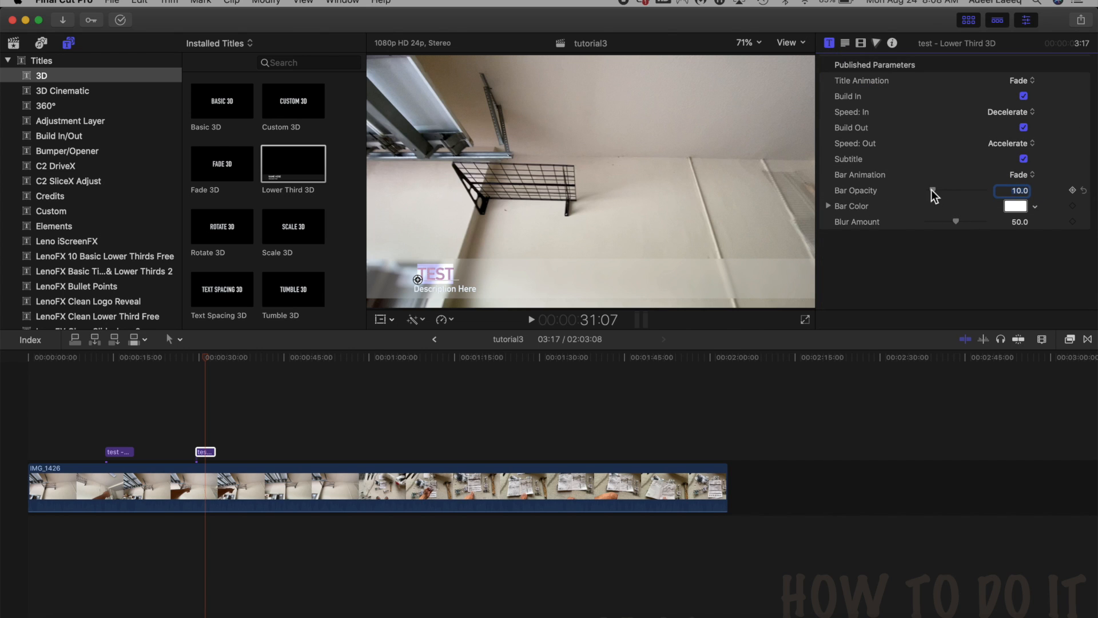
{"action": "mouse_move", "coordinate": [933, 192]}
{"action": "left_mouse_down"}
{"action": "mouse_move", "coordinate": [990, 193]}
{"action": "mouse_move", "coordinate": [946, 193]}
{"action": "left_mouse_up"}
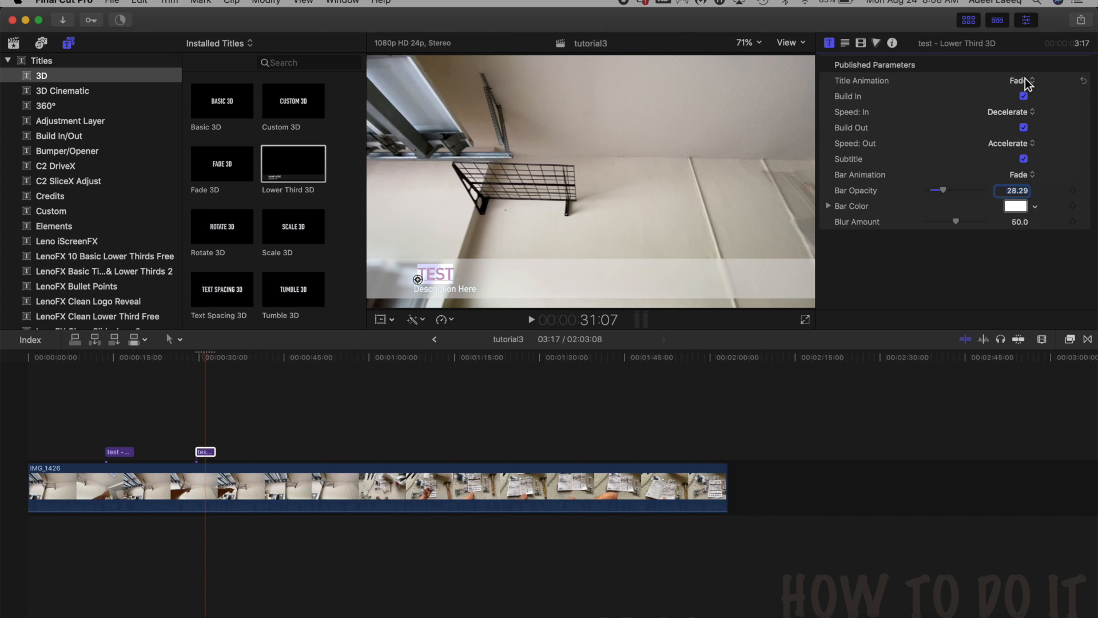
{"action": "left_click", "coordinate": [1034, 207]}
{"action": "left_click_drag", "start_coordinate": [1016, 243], "coordinate": [974, 255]}
{"action": "left_click", "coordinate": [904, 247]}
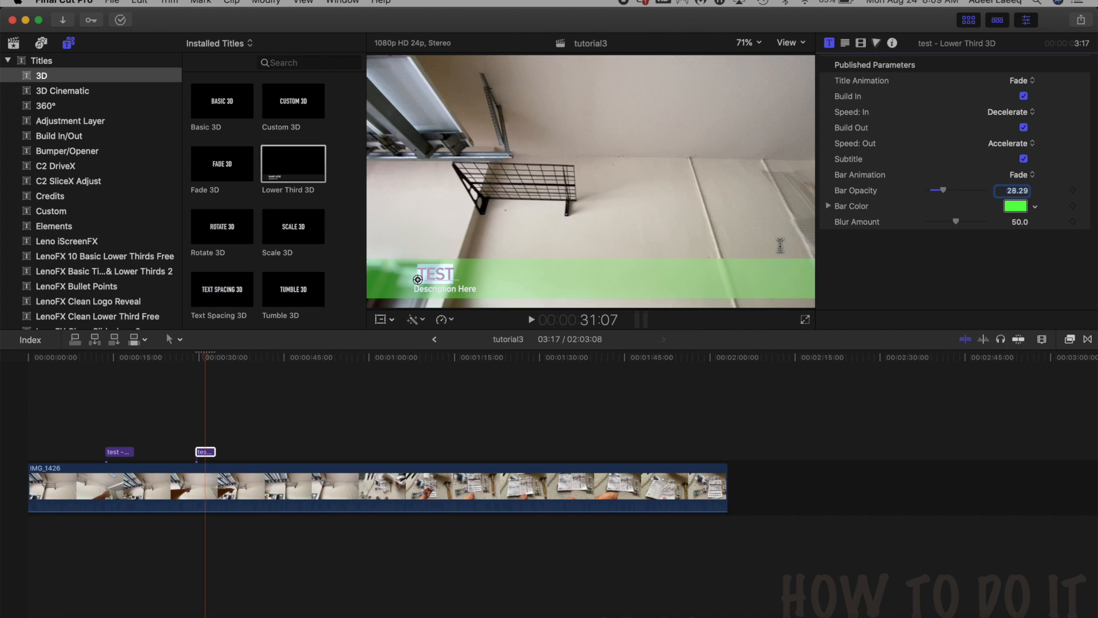
{"action": "mouse_move", "coordinate": [947, 192]}
{"action": "left_mouse_down"}
{"action": "mouse_move", "coordinate": [993, 191]}
{"action": "mouse_move", "coordinate": [825, 201]}
{"action": "mouse_move", "coordinate": [935, 193]}
{"action": "left_mouse_up"}
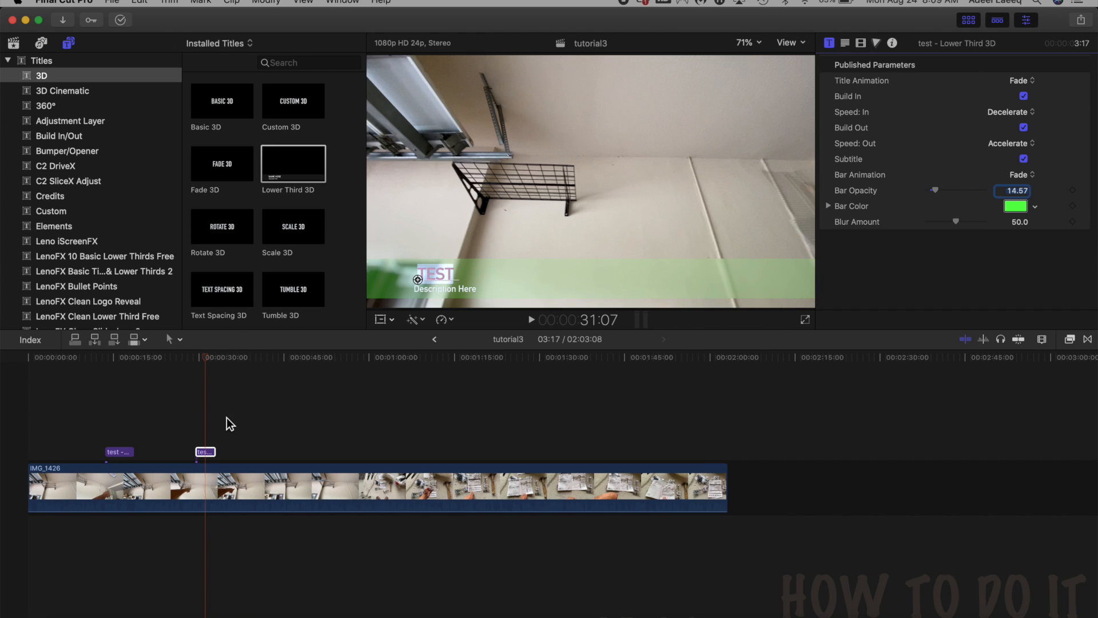
Collapse the Titles category and display the installed generators
{"action": "left_click", "coordinate": [287, 170]}
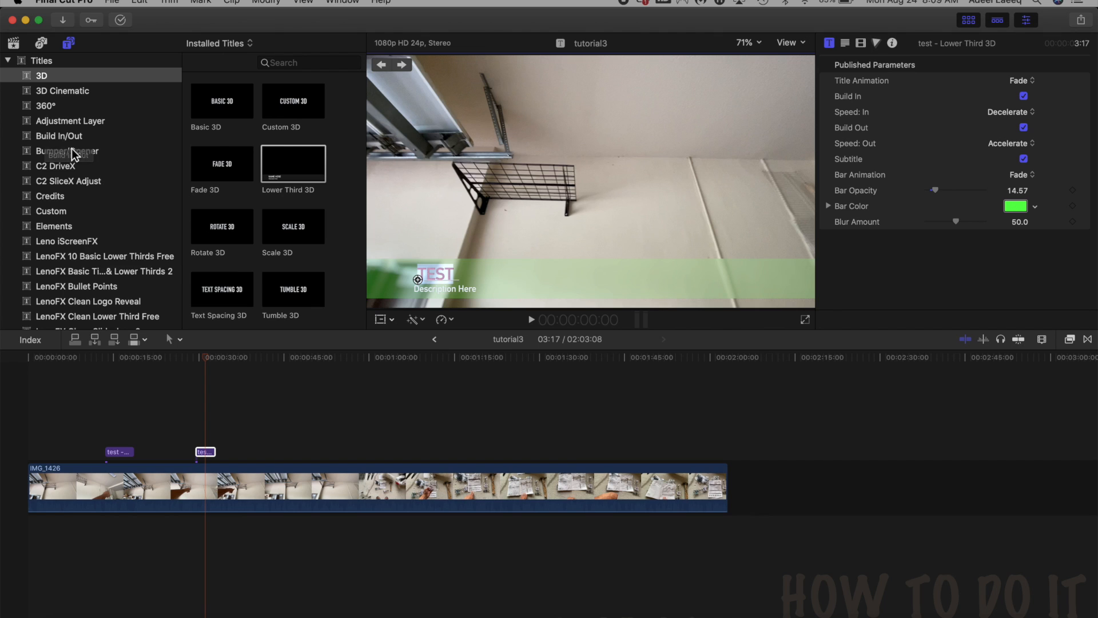
{"action": "left_click", "coordinate": [7, 60]}
{"action": "left_click", "coordinate": [64, 81]}
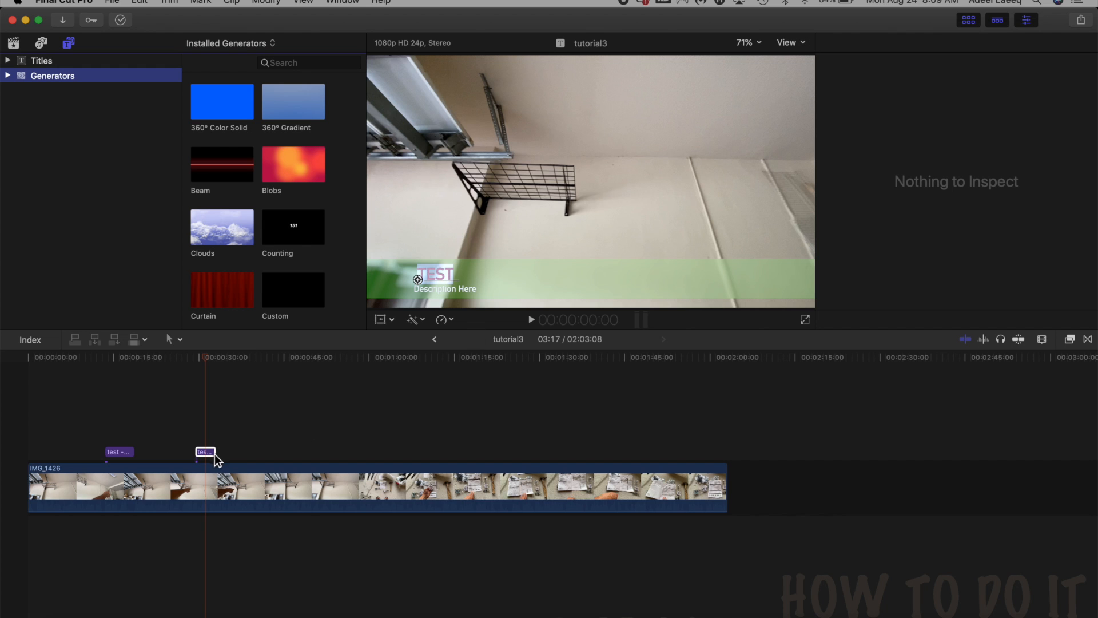
Move the Lower Third 3D title earlier to about 21 seconds and place the playhead at about 26:16
{"action": "left_click_drag", "start_coordinate": [216, 458], "coordinate": [177, 452]}
{"action": "left_click_drag", "start_coordinate": [208, 359], "coordinate": [182, 368]}
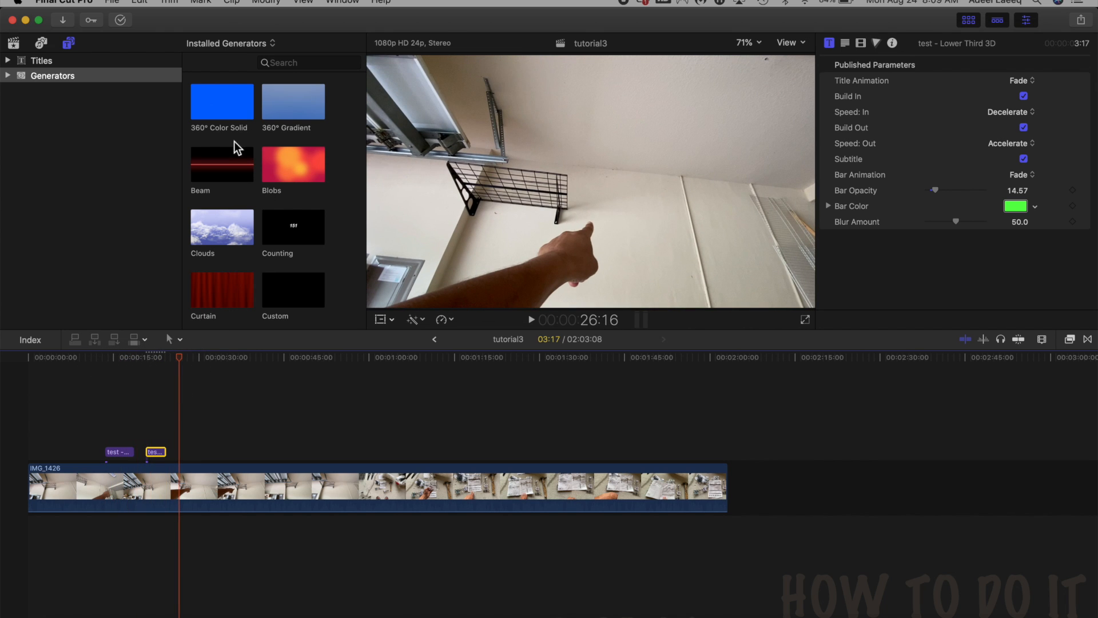
Add the Clouds generator above the video at about 27 seconds, shorten it to 8:09, and play part of it
{"action": "left_click", "coordinate": [221, 227]}
{"action": "left_click_drag", "start_coordinate": [221, 227], "coordinate": [185, 442]}
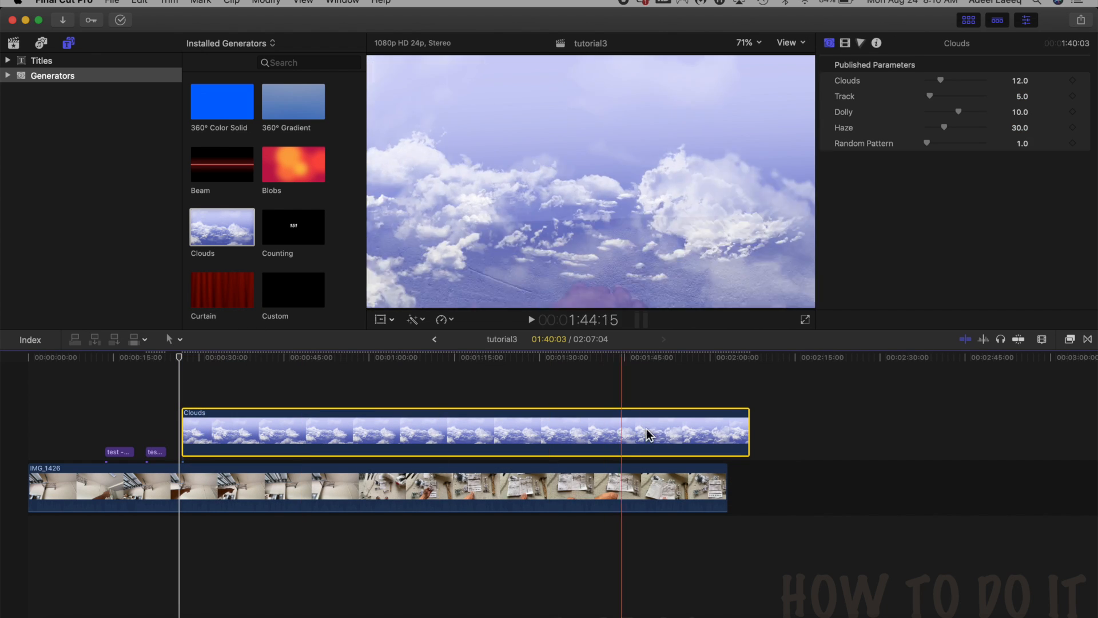
{"action": "left_click_drag", "start_coordinate": [751, 426], "coordinate": [230, 451]}
{"action": "left_click_drag", "start_coordinate": [180, 359], "coordinate": [195, 359]}
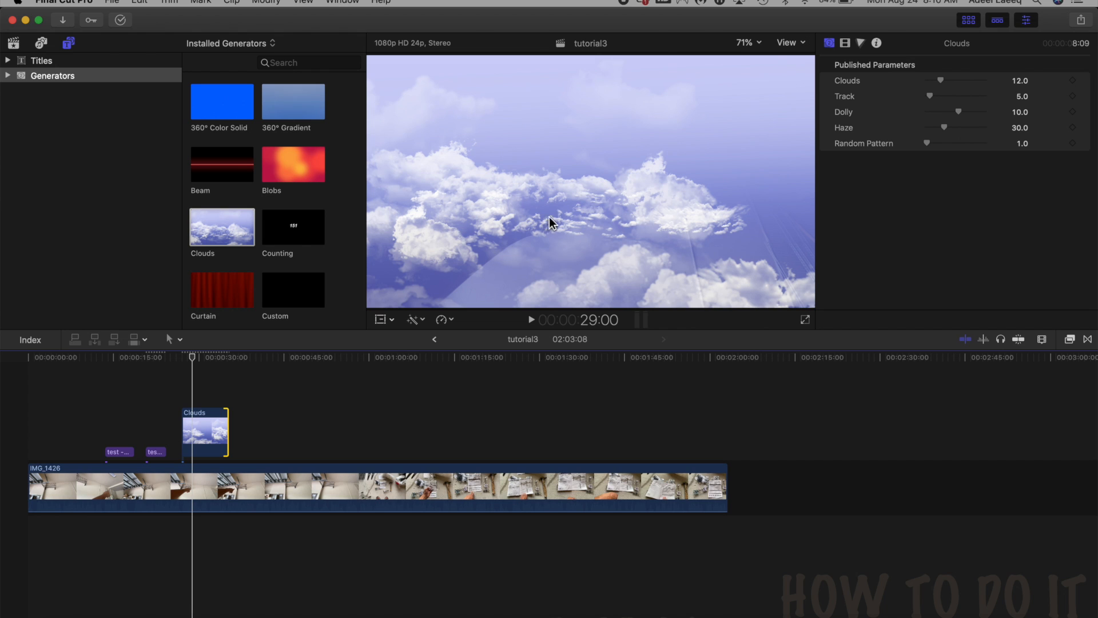
{"action": "left_click", "coordinate": [534, 320]}
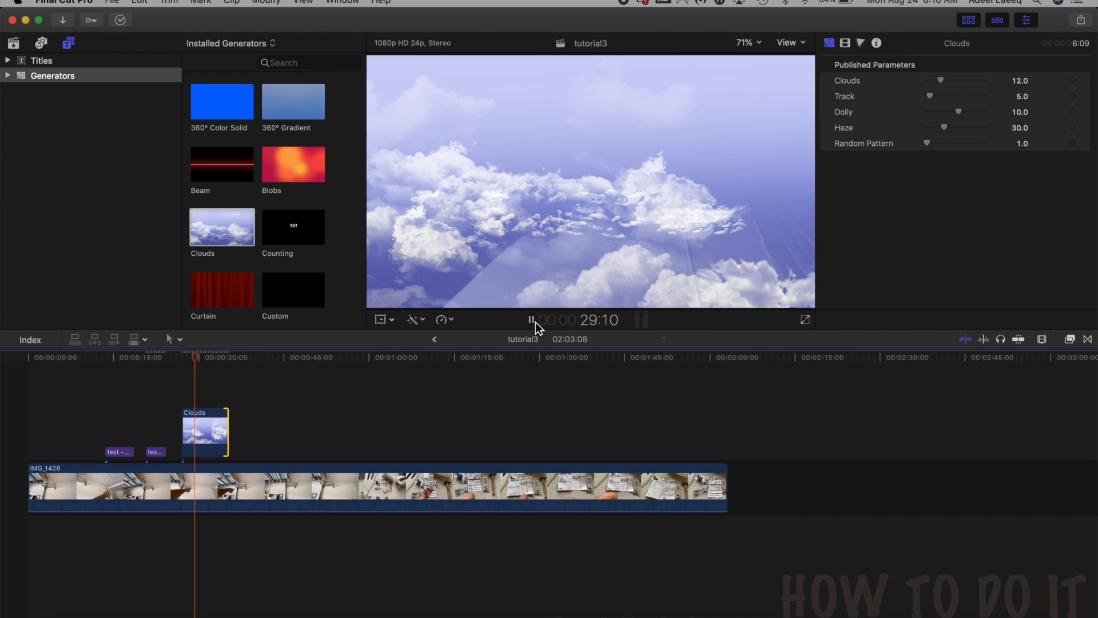
{"action": "left_click", "coordinate": [534, 321]}
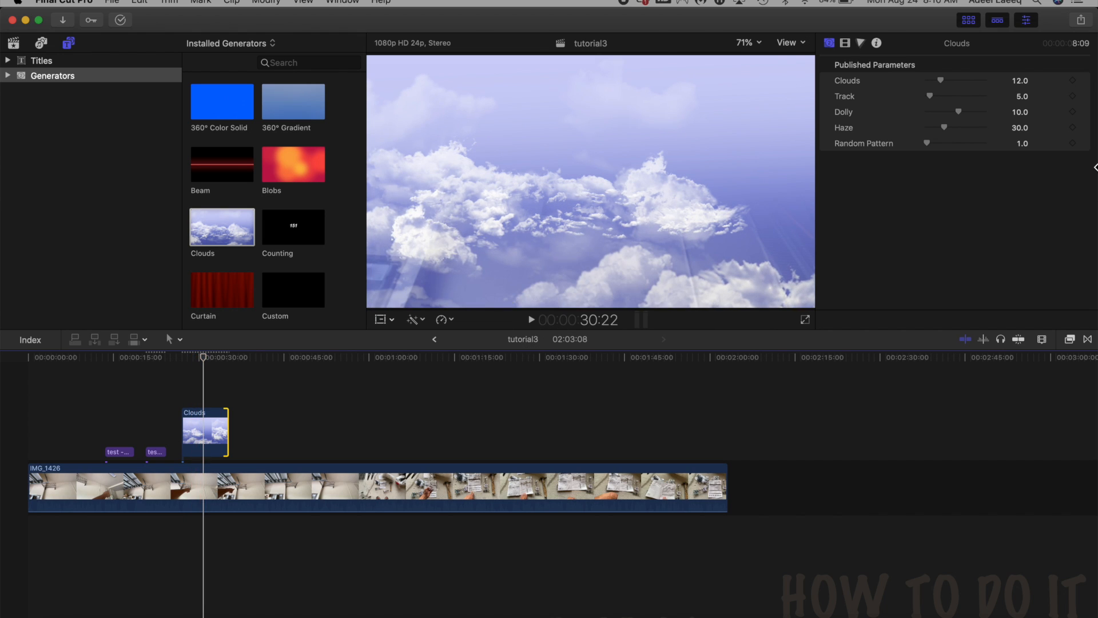
Set the Clouds clip's opacity to about 45.15% and play through to its end
{"action": "left_click", "coordinate": [204, 429]}
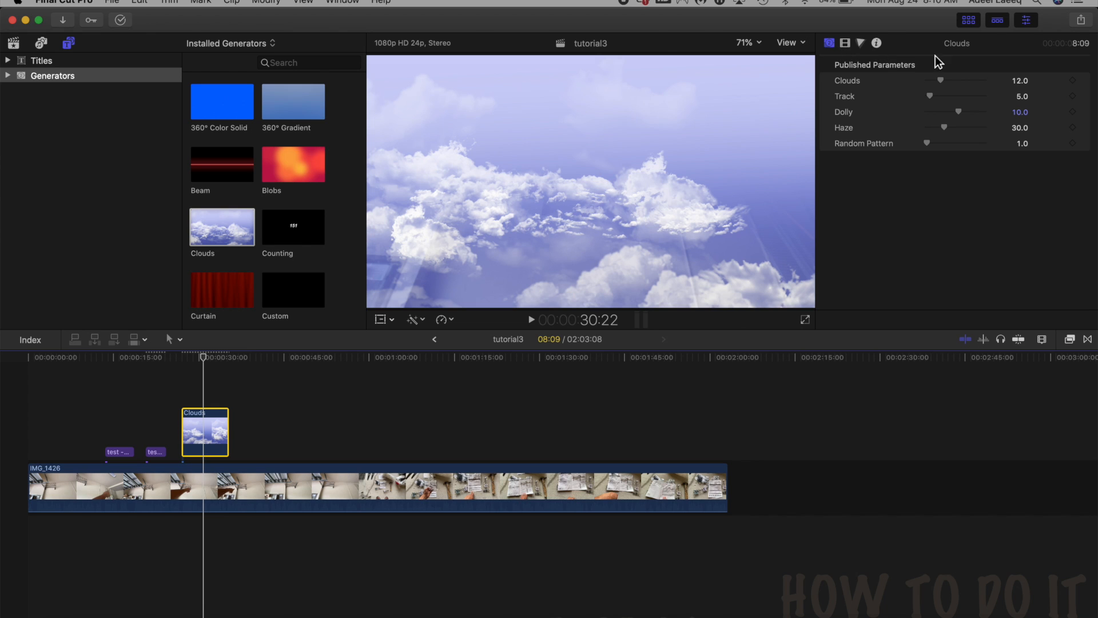
{"action": "left_click", "coordinate": [846, 49]}
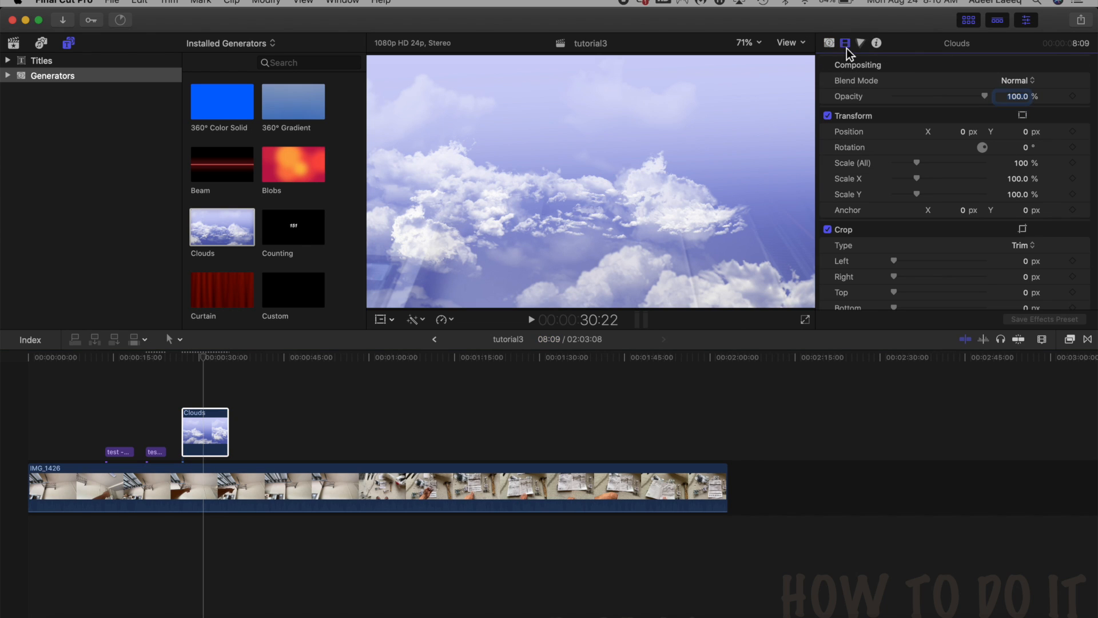
{"action": "left_click_drag", "start_coordinate": [986, 96], "coordinate": [913, 98]}
{"action": "left_click_drag", "start_coordinate": [928, 97], "coordinate": [937, 97]}
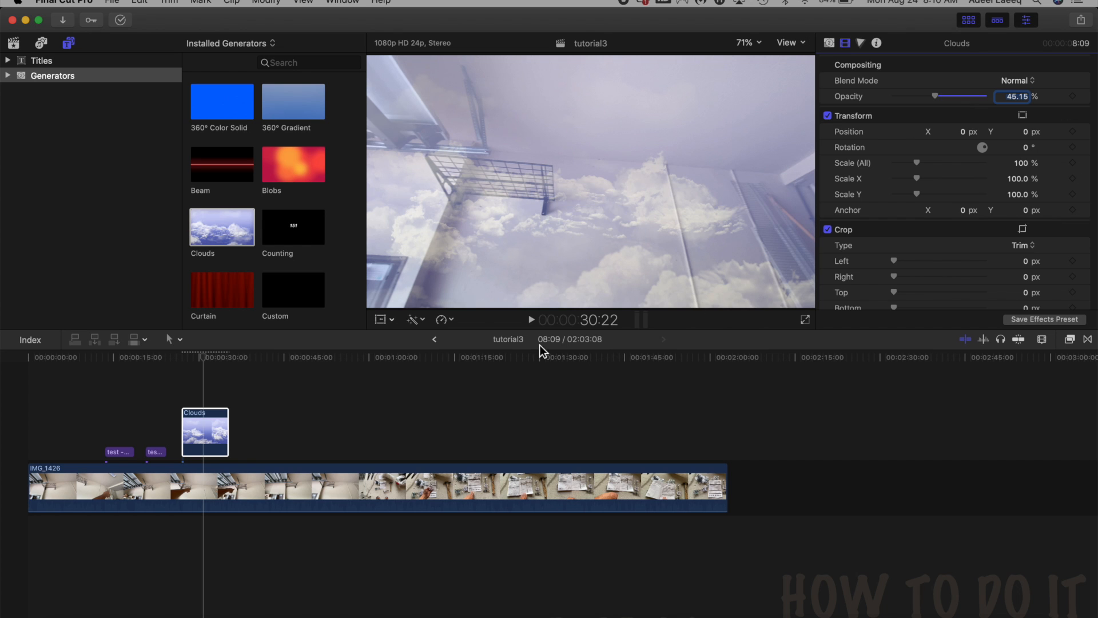
{"action": "left_click", "coordinate": [534, 321]}
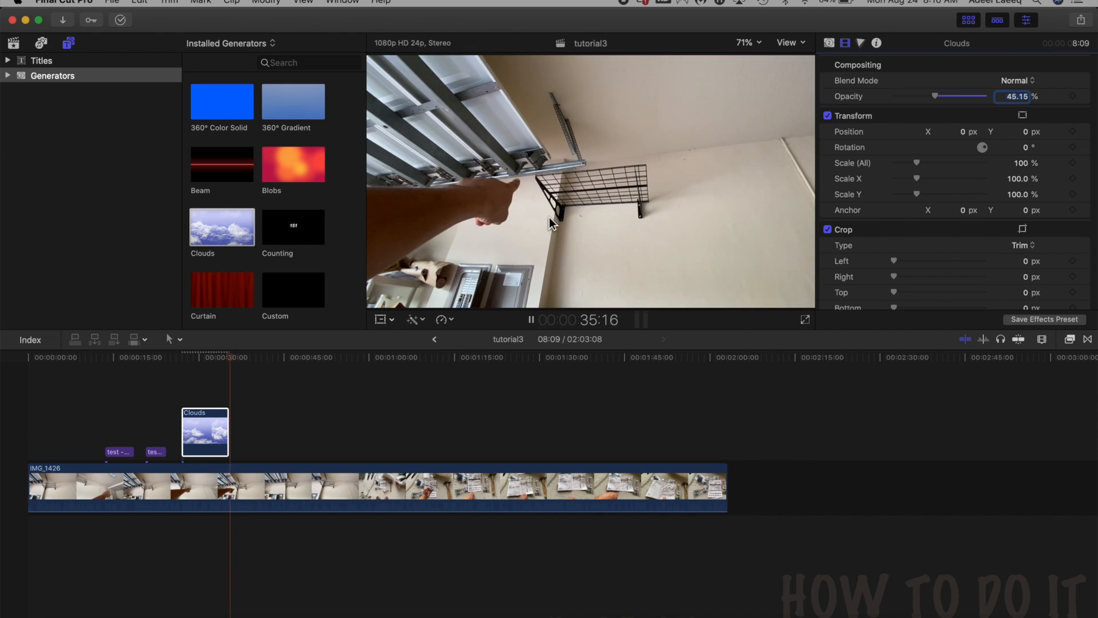
{"action": "left_click", "coordinate": [537, 318]}
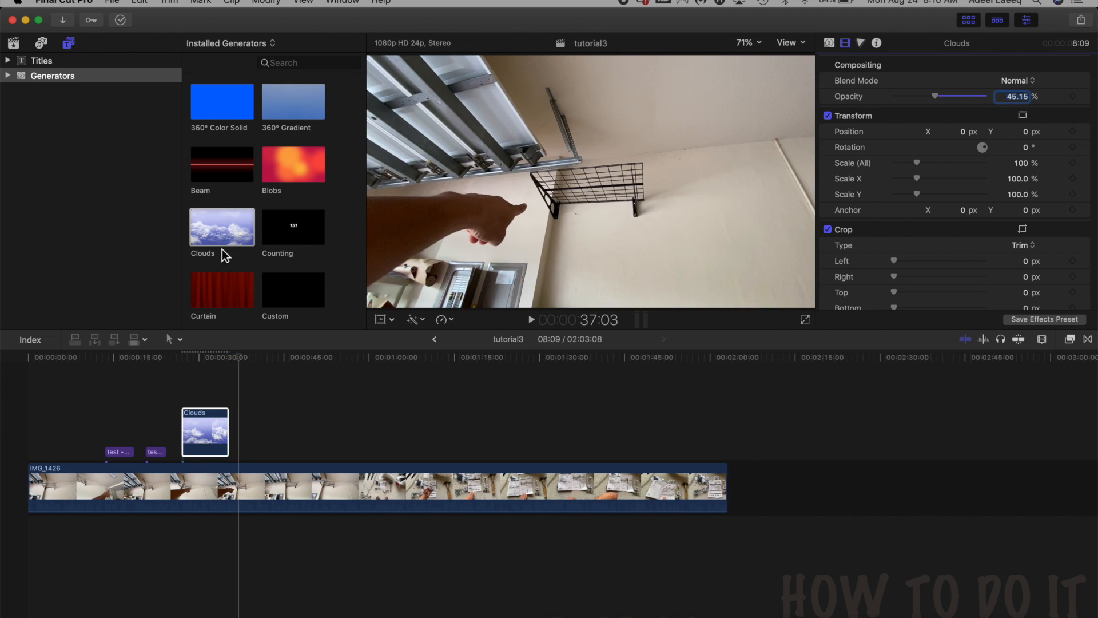
Add the Beam generator above the video at about 36 seconds and move its beam up near the frame's upper edge
{"action": "left_click", "coordinate": [214, 167]}
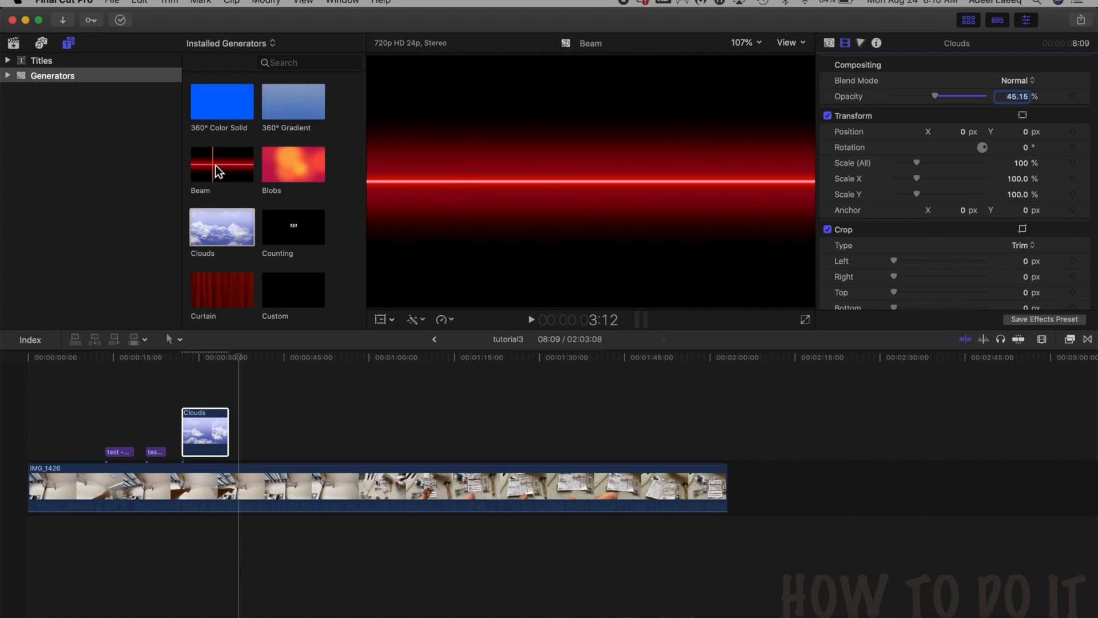
{"action": "left_click_drag", "start_coordinate": [214, 160], "coordinate": [240, 417]}
{"action": "left_click", "coordinate": [236, 358]}
{"action": "left_click_drag", "start_coordinate": [237, 361], "coordinate": [256, 358]}
{"action": "left_click_drag", "start_coordinate": [596, 184], "coordinate": [590, 69]}
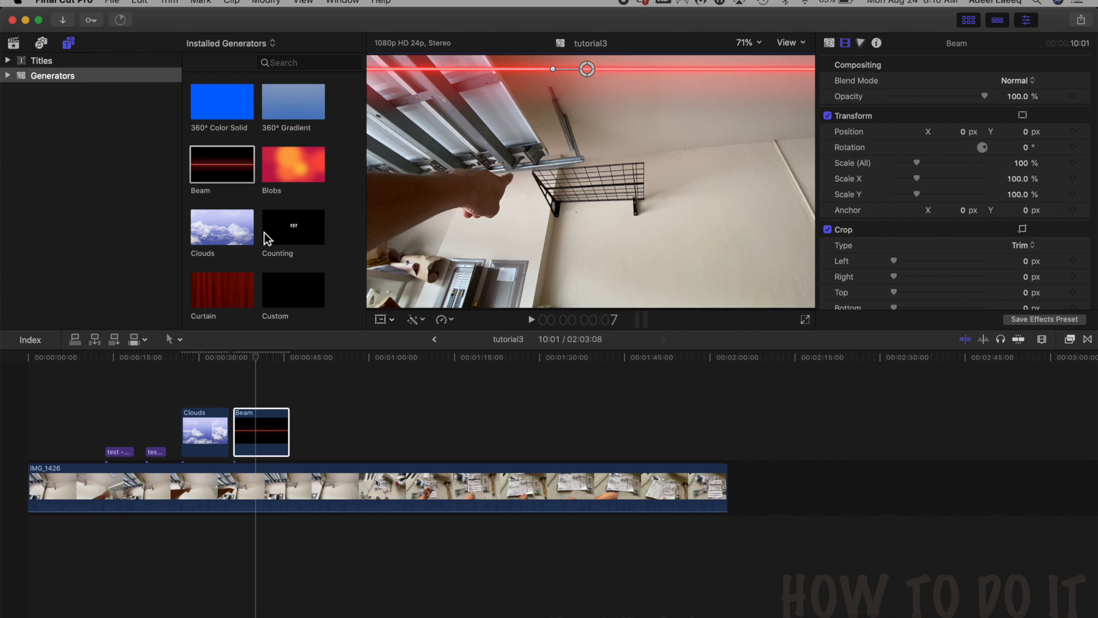
Try the Drifting generator above the video at about 49 seconds, play it over the footage, and delete it
{"action": "scroll", "coordinate": [264, 232], "scroll_direction": "down", "scroll_amount": 4}
{"action": "scroll", "coordinate": [265, 233], "scroll_direction": "down", "scroll_amount": 1}
{"action": "left_click_drag", "start_coordinate": [224, 237], "coordinate": [309, 424]}
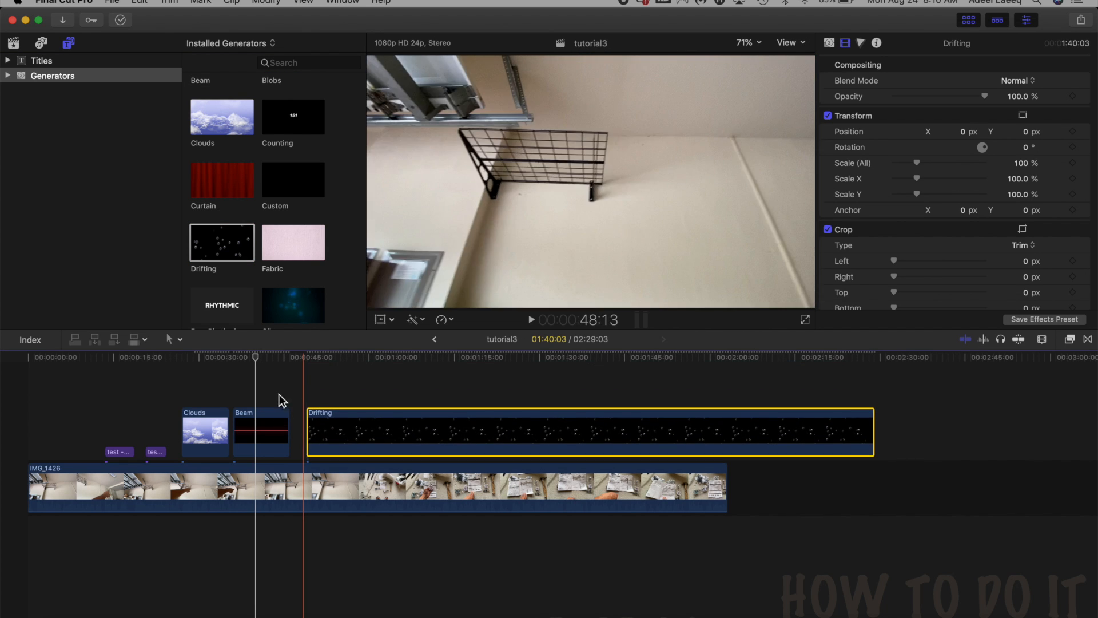
{"action": "left_click", "coordinate": [317, 369]}
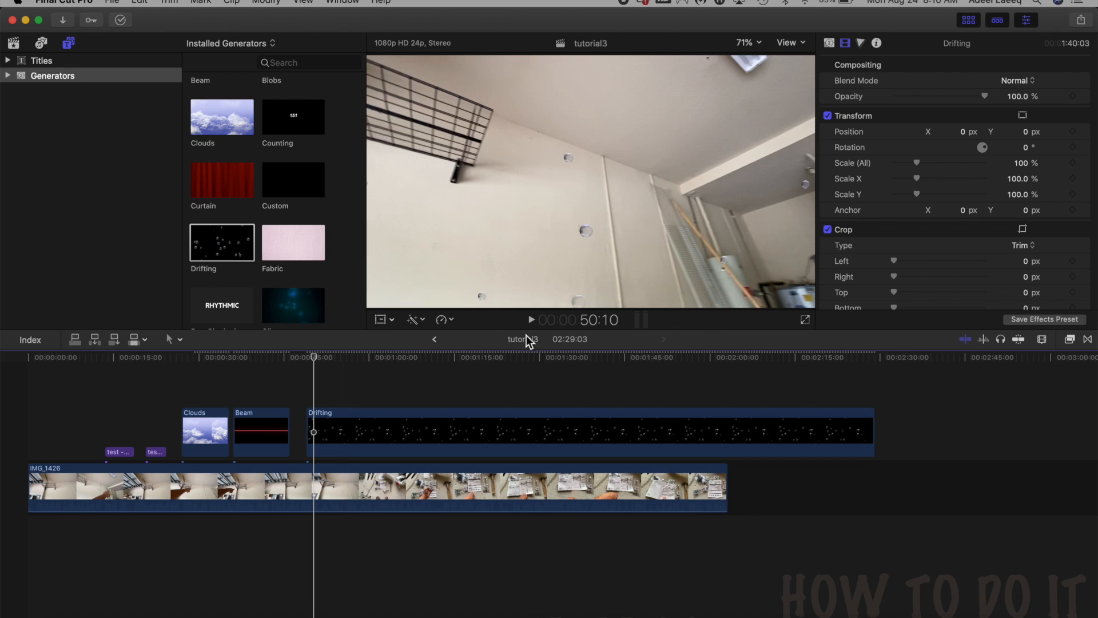
{"action": "left_click", "coordinate": [532, 320]}
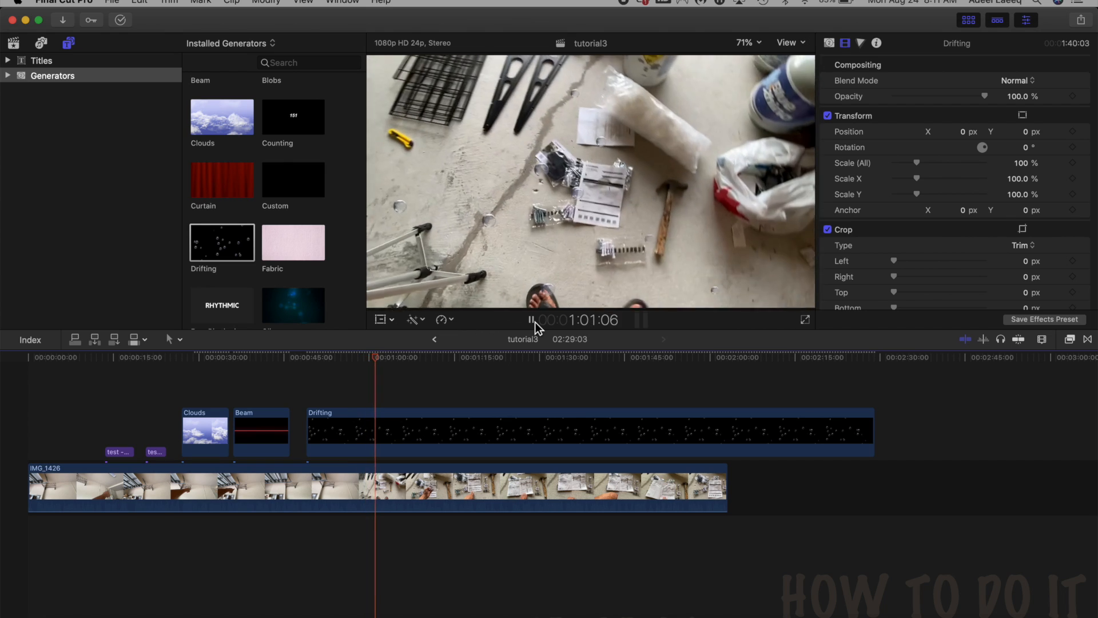
{"action": "left_click", "coordinate": [532, 320]}
{"action": "left_click", "coordinate": [499, 436]}
{"action": "key", "text": "Delete"}
Add the Natural generator above the video at about 1:00 and play a short part of it
{"action": "scroll", "coordinate": [314, 263], "scroll_direction": "down", "scroll_amount": 5}
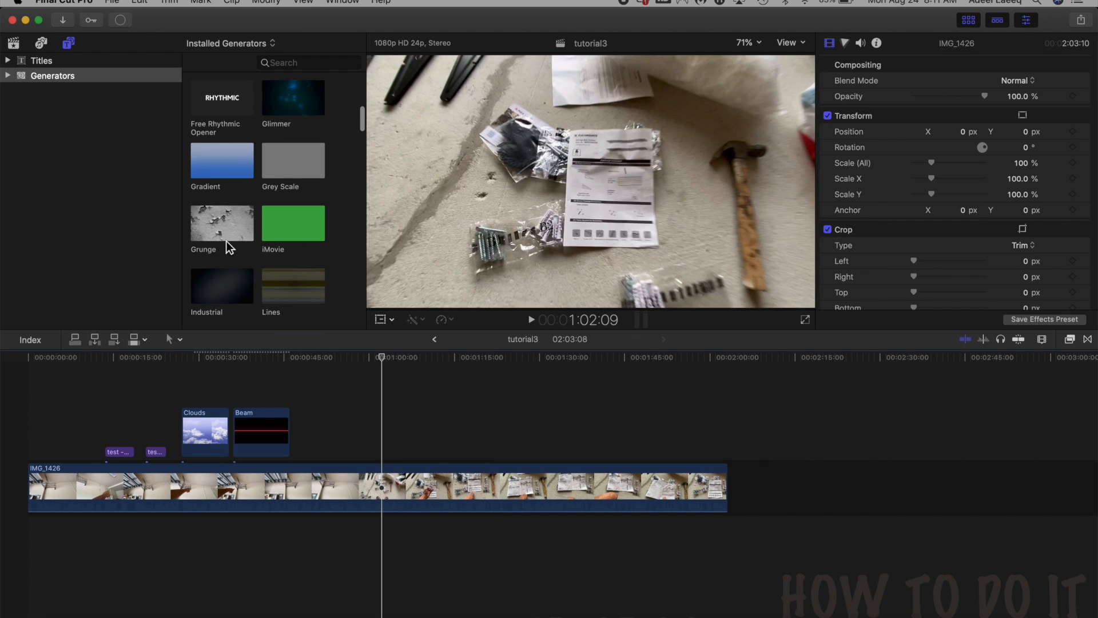
{"action": "scroll", "coordinate": [225, 243], "scroll_direction": "down", "scroll_amount": 4}
{"action": "left_click_drag", "start_coordinate": [295, 155], "coordinate": [379, 418]}
{"action": "left_click", "coordinate": [533, 321]}
{"action": "left_click", "coordinate": [373, 397]}
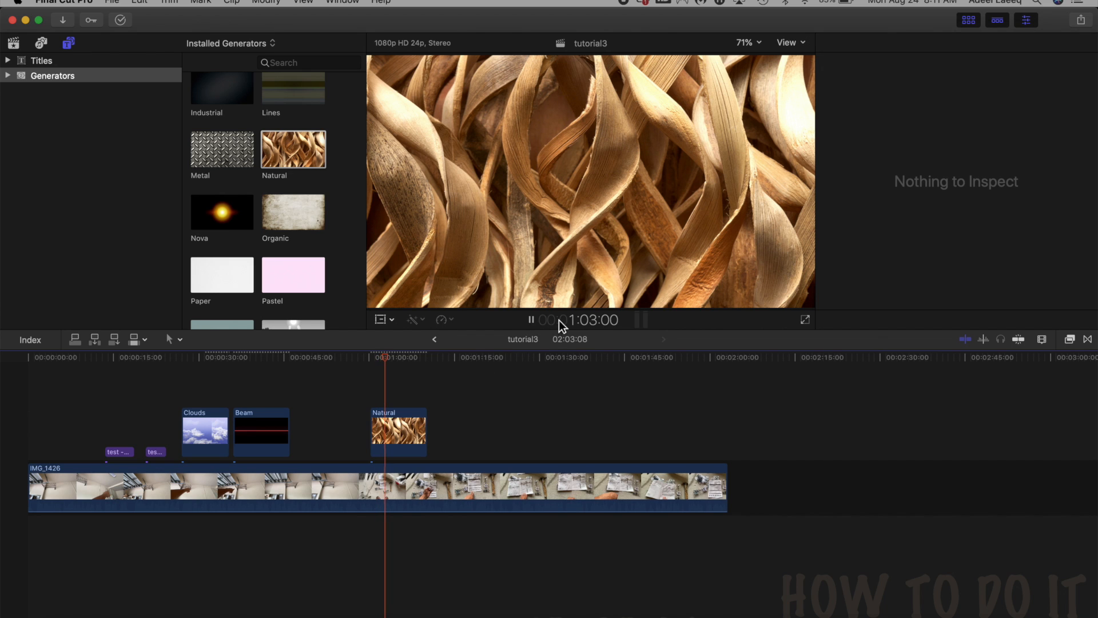
{"action": "left_click", "coordinate": [532, 321]}
Set the Natural clip's opacity to about 29.26% and play the blended result
{"action": "left_click", "coordinate": [399, 431]}
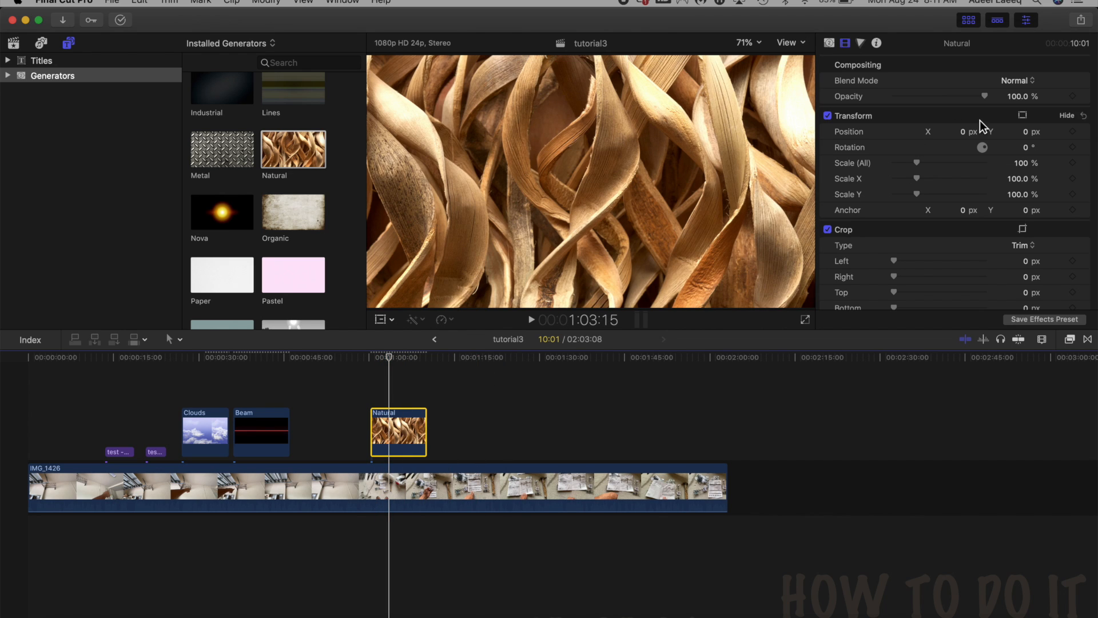
{"action": "left_click_drag", "start_coordinate": [987, 96], "coordinate": [923, 98]}
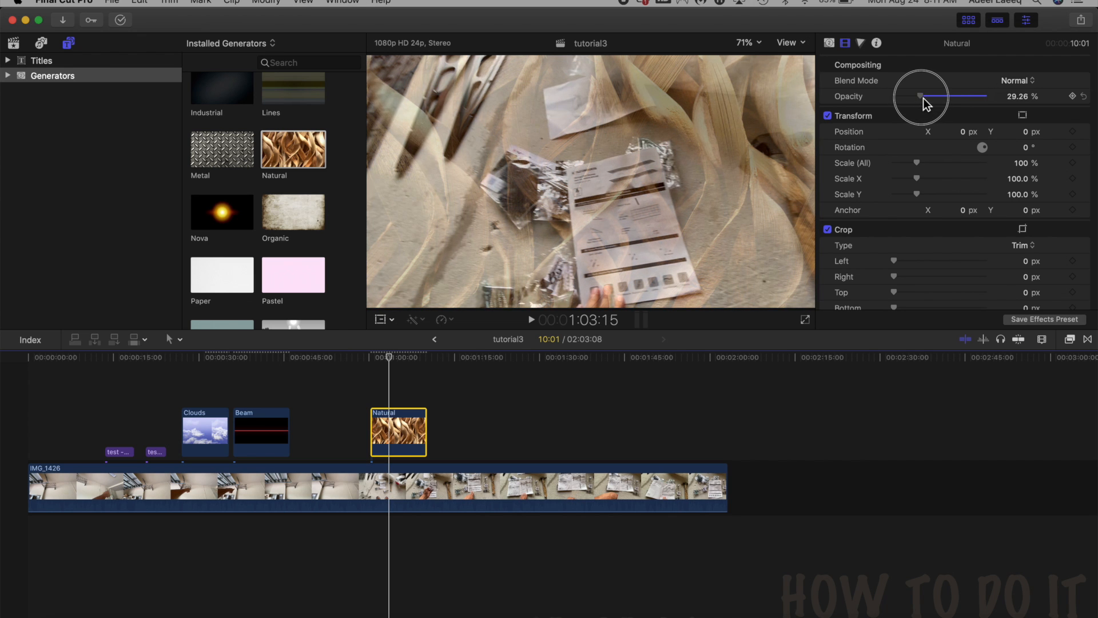
{"action": "left_click", "coordinate": [533, 321]}
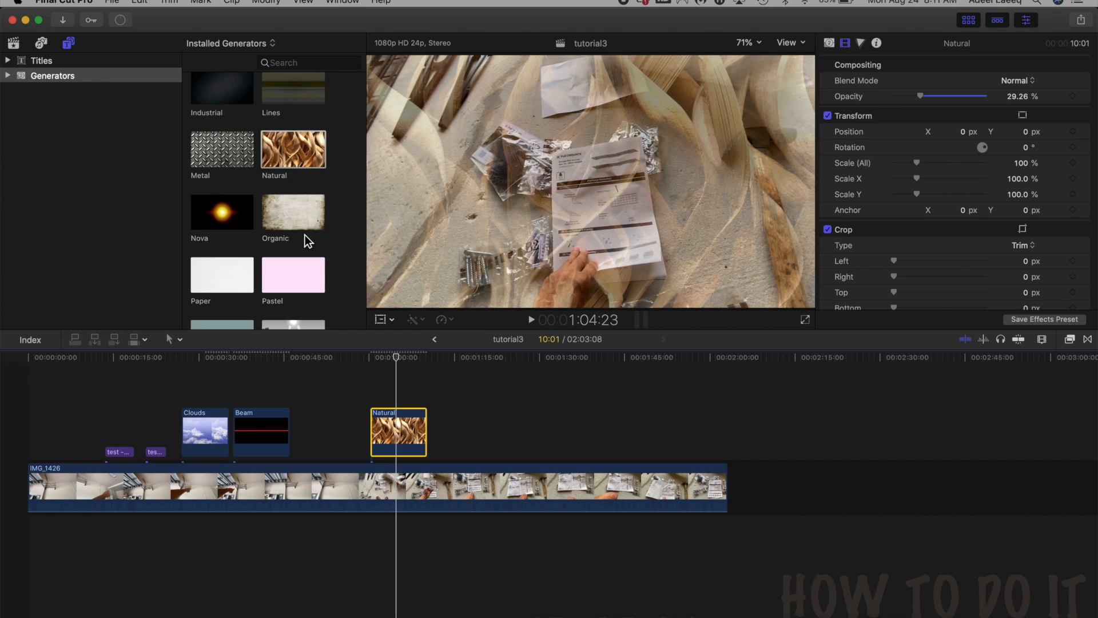
Add the Comic Book Pages generator above the video at about 1:19 and play its opening
{"action": "scroll", "coordinate": [305, 233], "scroll_direction": "down", "scroll_amount": 5}
{"action": "scroll", "coordinate": [306, 236], "scroll_direction": "down", "scroll_amount": 5}
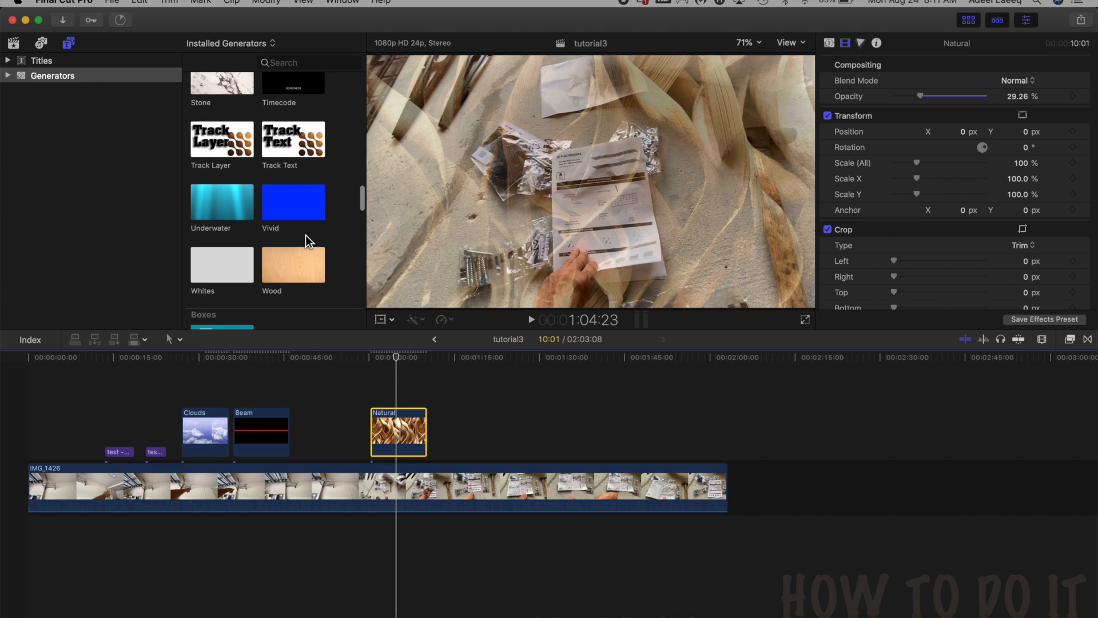
{"action": "scroll", "coordinate": [305, 235], "scroll_direction": "down", "scroll_amount": 8}
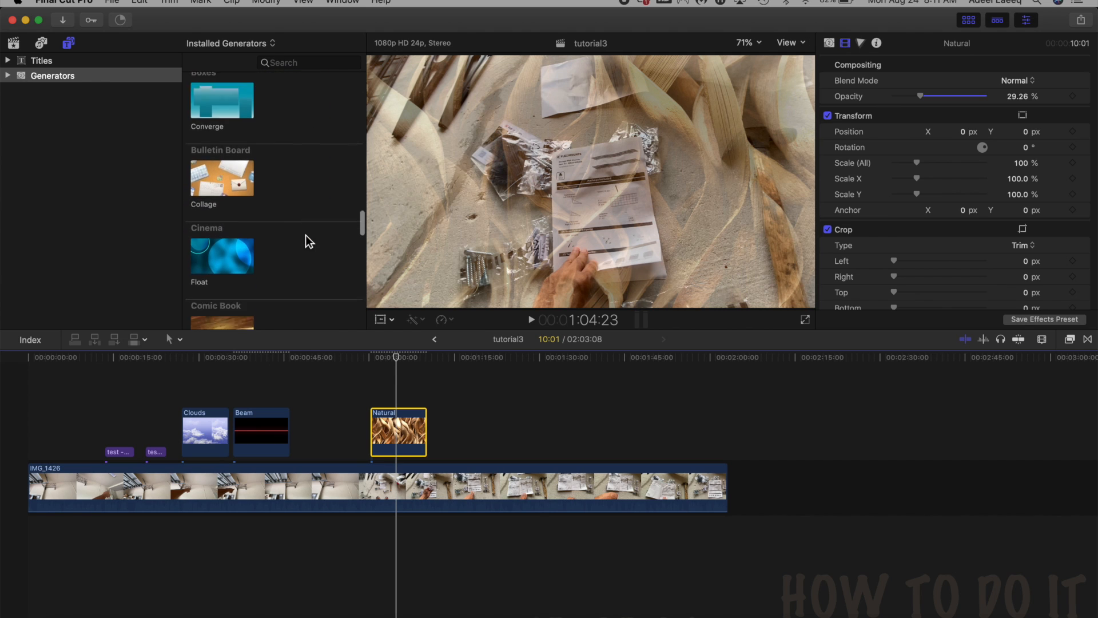
{"action": "scroll", "coordinate": [306, 235], "scroll_direction": "down", "scroll_amount": 2}
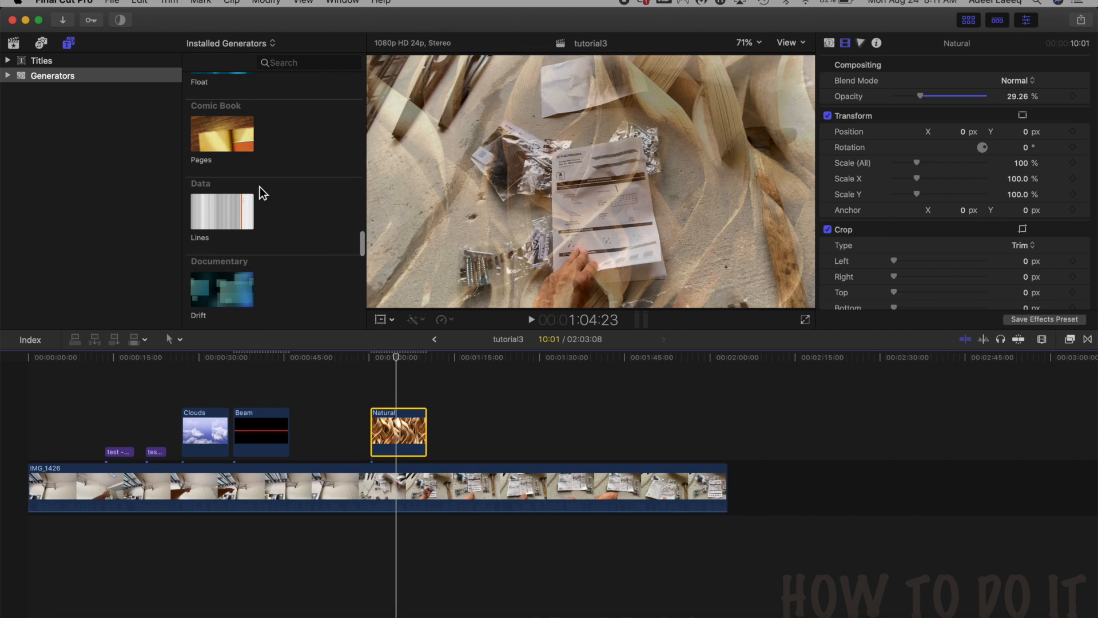
{"action": "left_click_drag", "start_coordinate": [231, 143], "coordinate": [486, 426]}
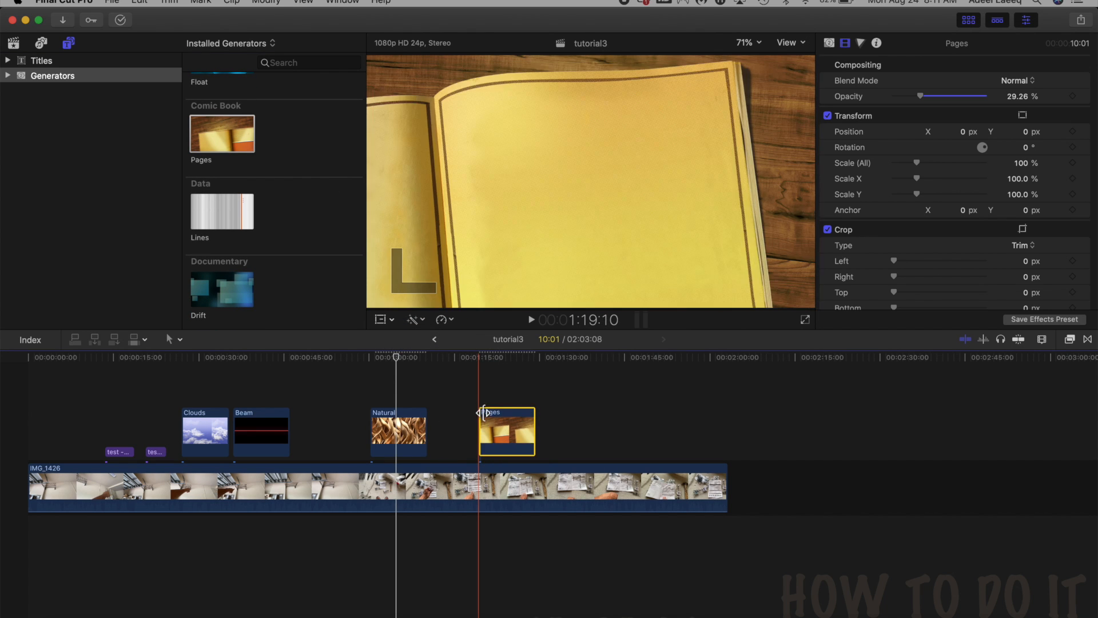
{"action": "left_click", "coordinate": [484, 396]}
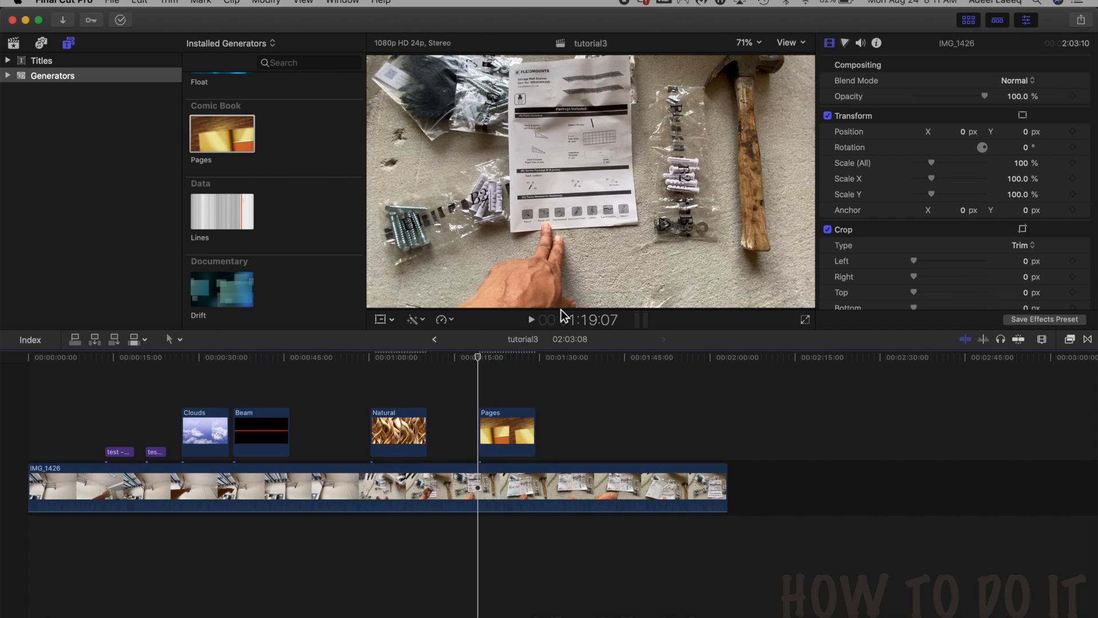
{"action": "left_click", "coordinate": [534, 320]}
{"action": "left_click", "coordinate": [535, 321]}
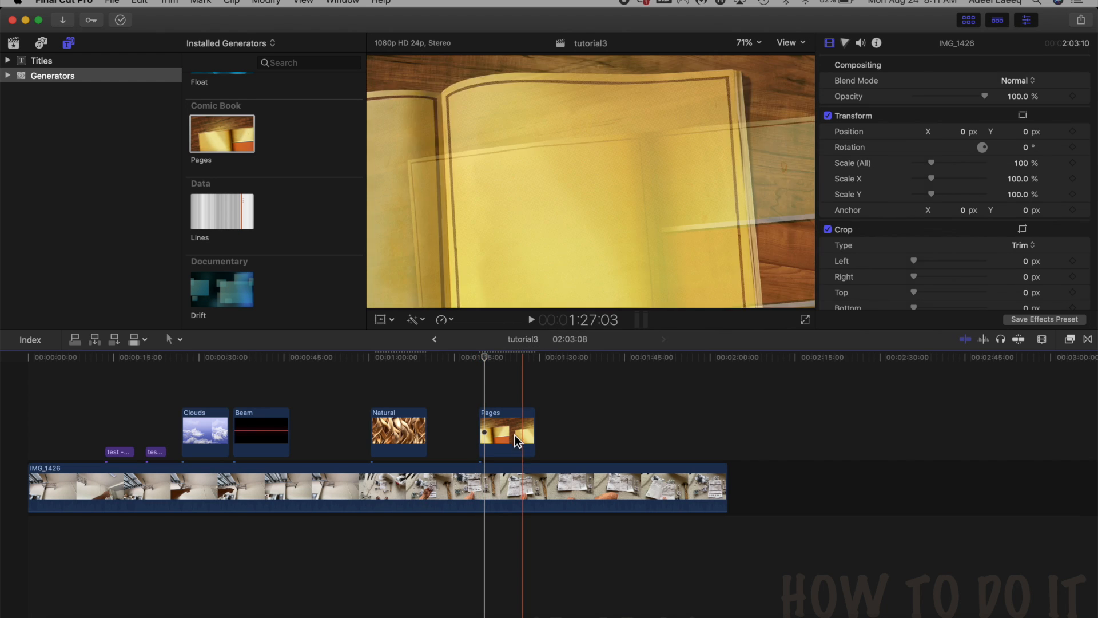
Try the Pages clip at about 62.73% opacity, play it, and restore its opacity to 100%
{"action": "left_click", "coordinate": [513, 435]}
{"action": "left_click_drag", "start_coordinate": [987, 98], "coordinate": [953, 101]}
{"action": "left_click", "coordinate": [532, 320]}
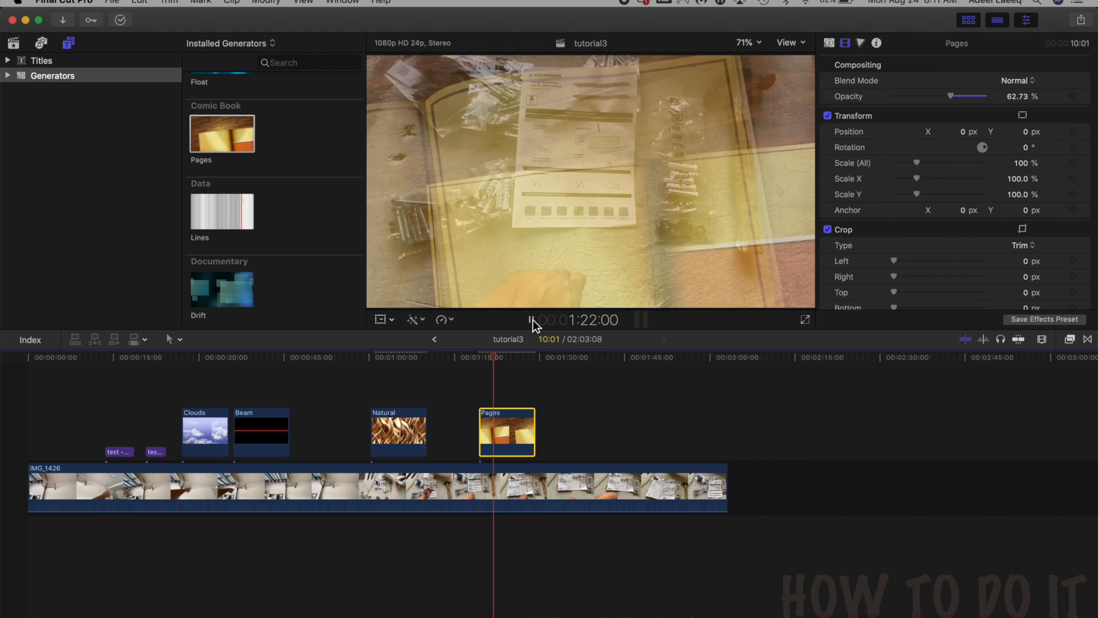
{"action": "left_click", "coordinate": [532, 321]}
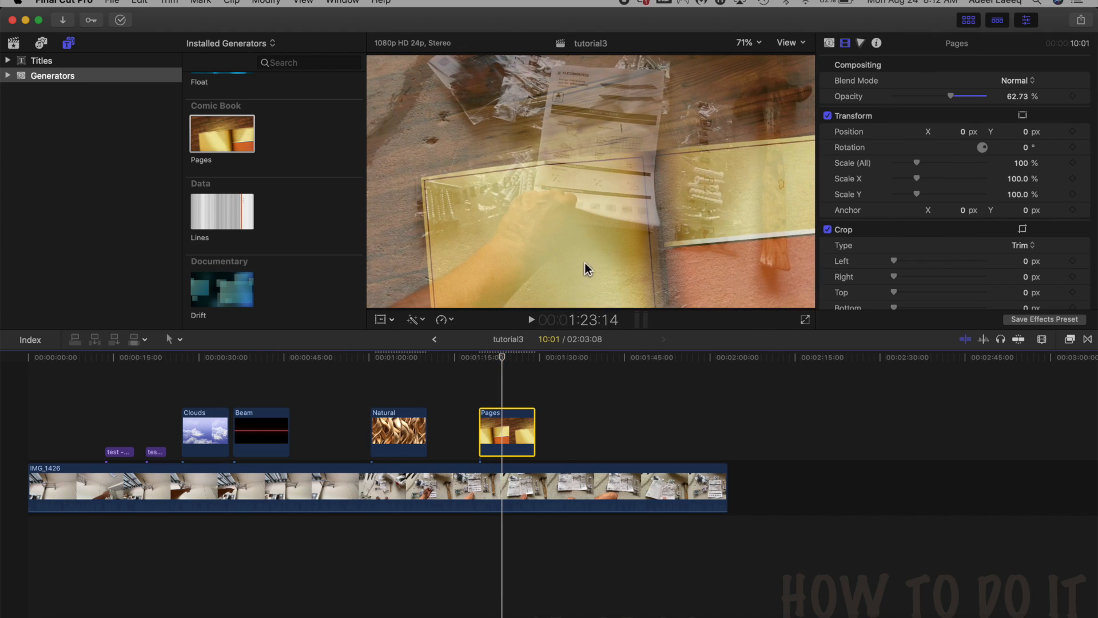
{"action": "mouse_move", "coordinate": [506, 362]}
{"action": "left_mouse_down"}
{"action": "mouse_move", "coordinate": [459, 362]}
{"action": "mouse_move", "coordinate": [567, 359]}
{"action": "mouse_move", "coordinate": [442, 367]}
{"action": "mouse_move", "coordinate": [506, 378]}
{"action": "left_mouse_up"}
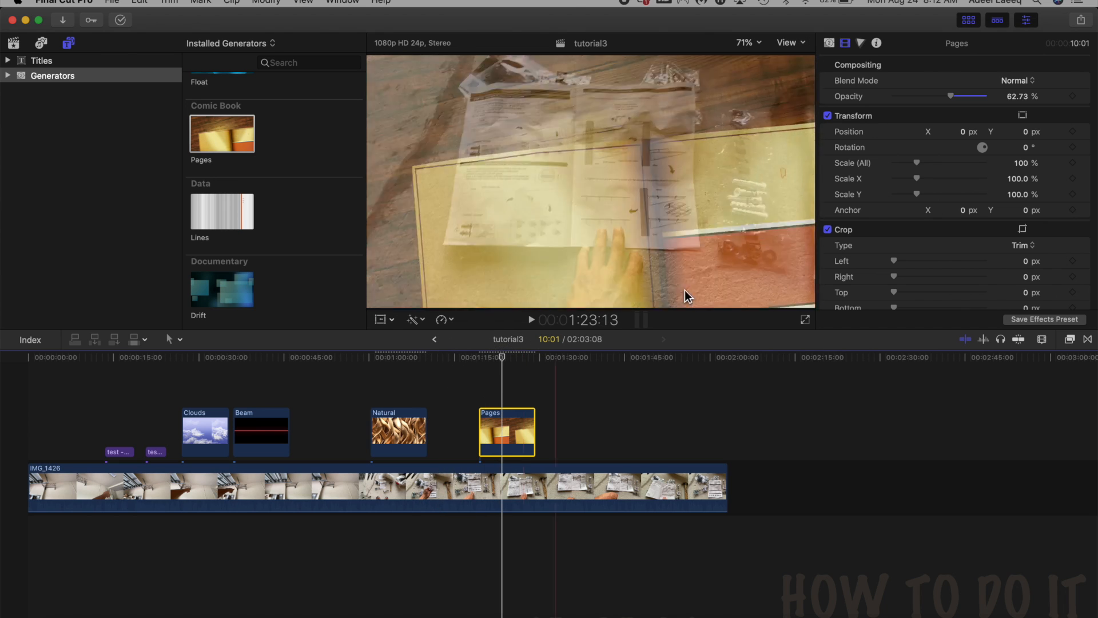
{"action": "left_click_drag", "start_coordinate": [952, 98], "coordinate": [1005, 106]}
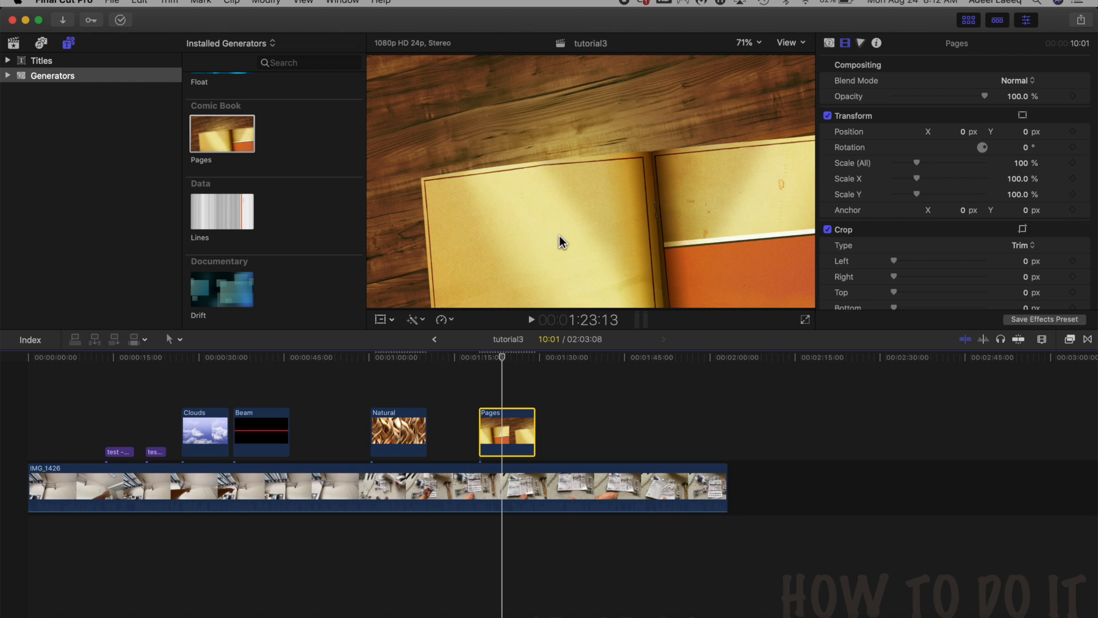